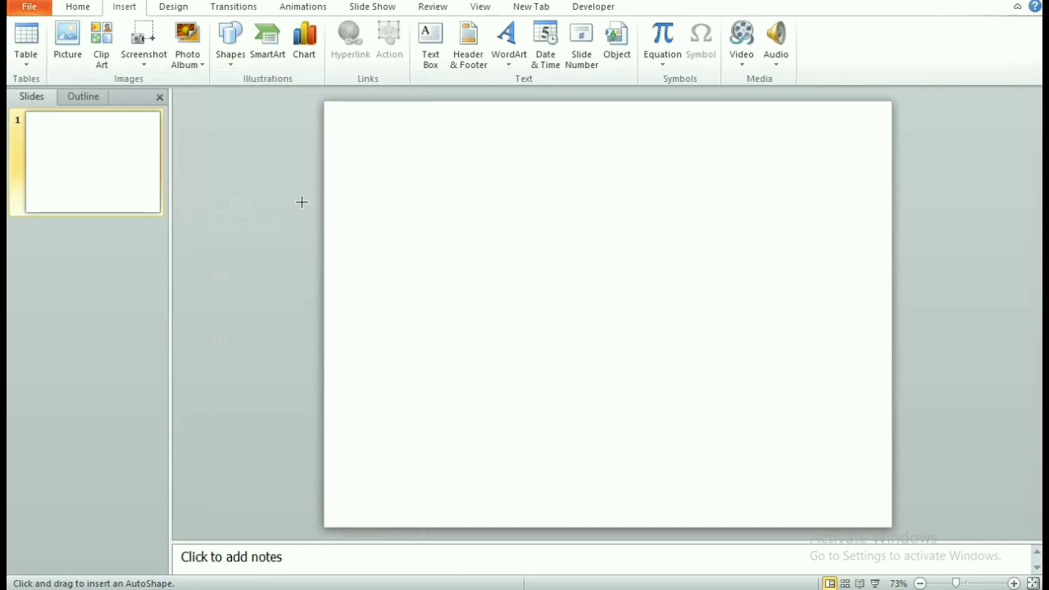
- Insert a 1-inch square on the slide and apply the Parallel 3-D rotation preset with X 306.5°, Y 301.3° and Z 57.6°
click(547, 192)
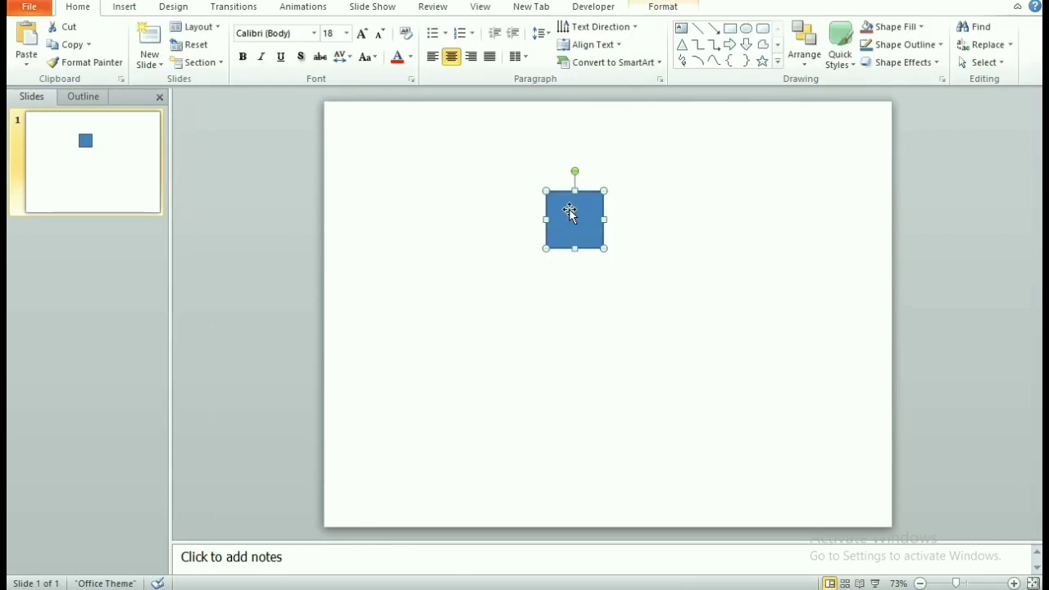
right_click(570, 212)
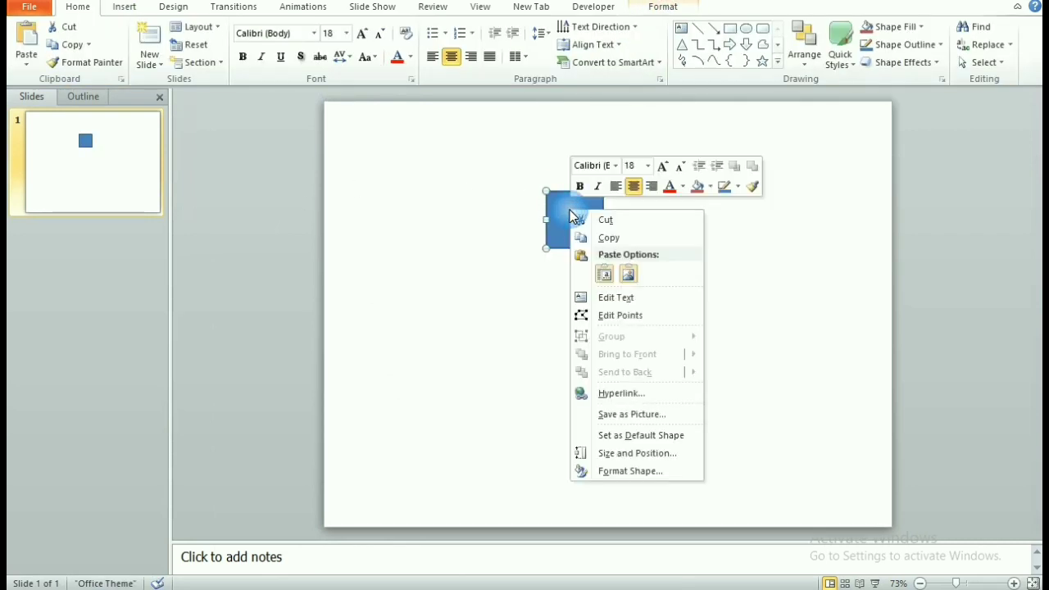
click(639, 470)
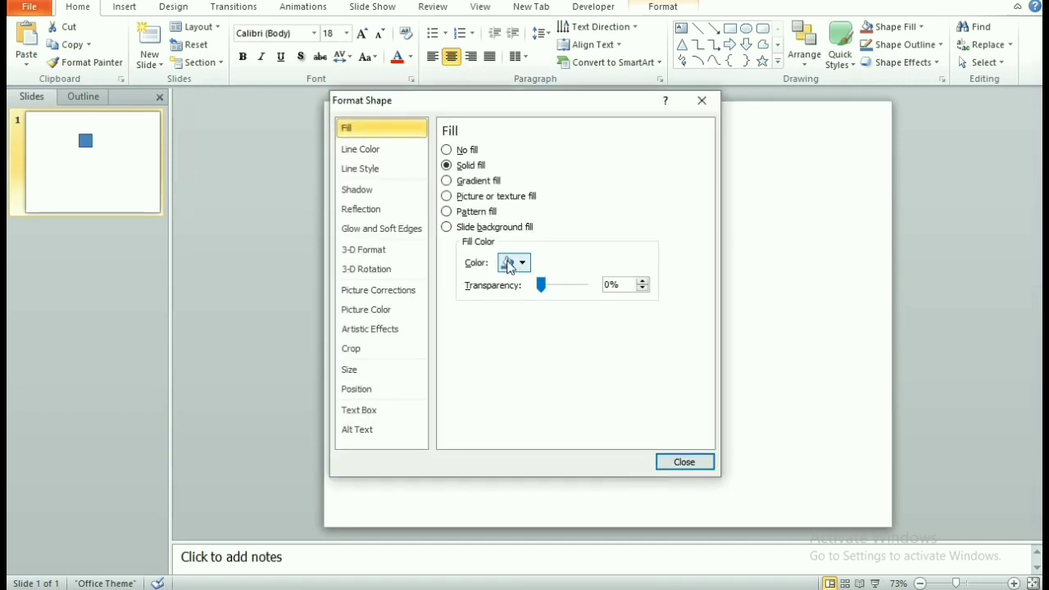
click(361, 273)
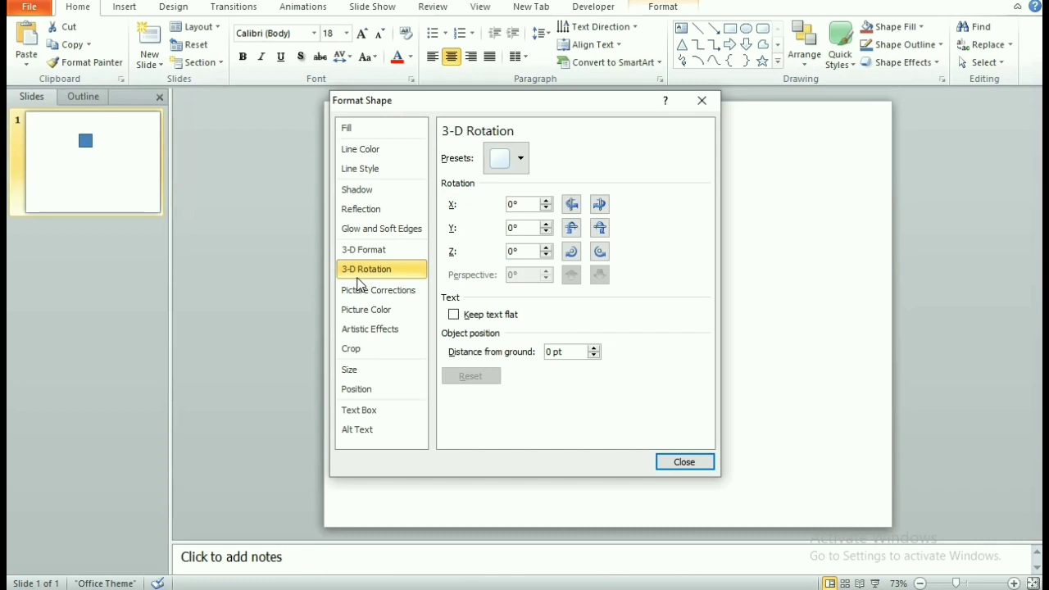
click(520, 160)
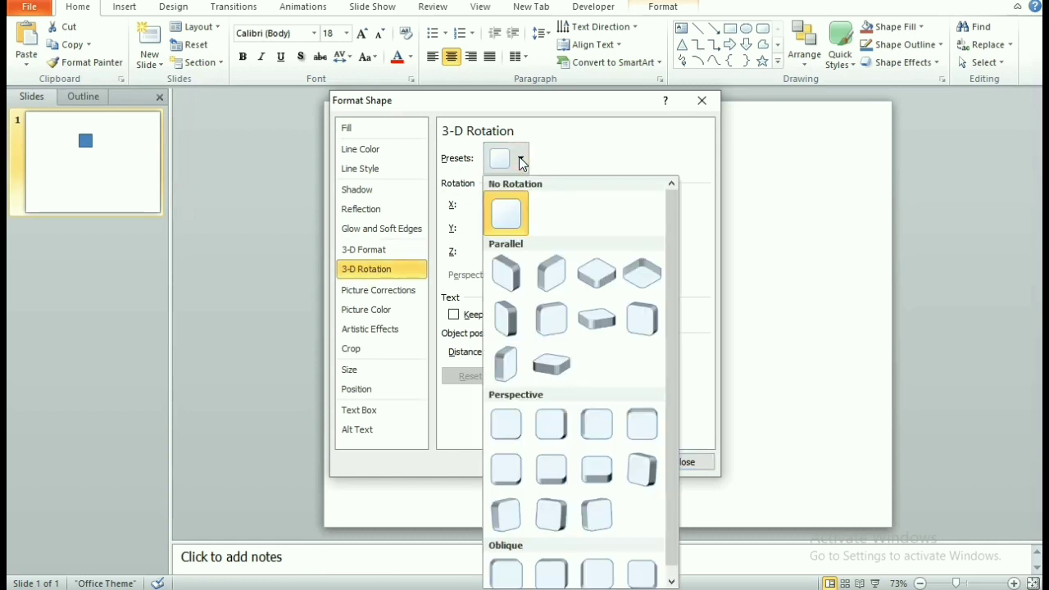
click(593, 317)
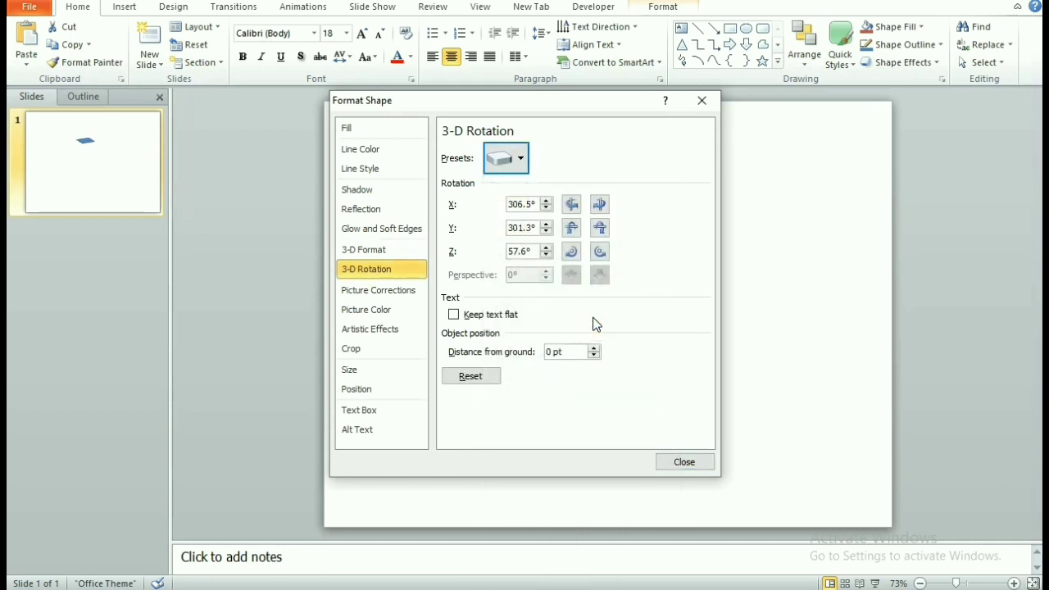
- Give the square an angled top bevel 36 pt wide and 100 pt high to form a pyramid
click(387, 251)
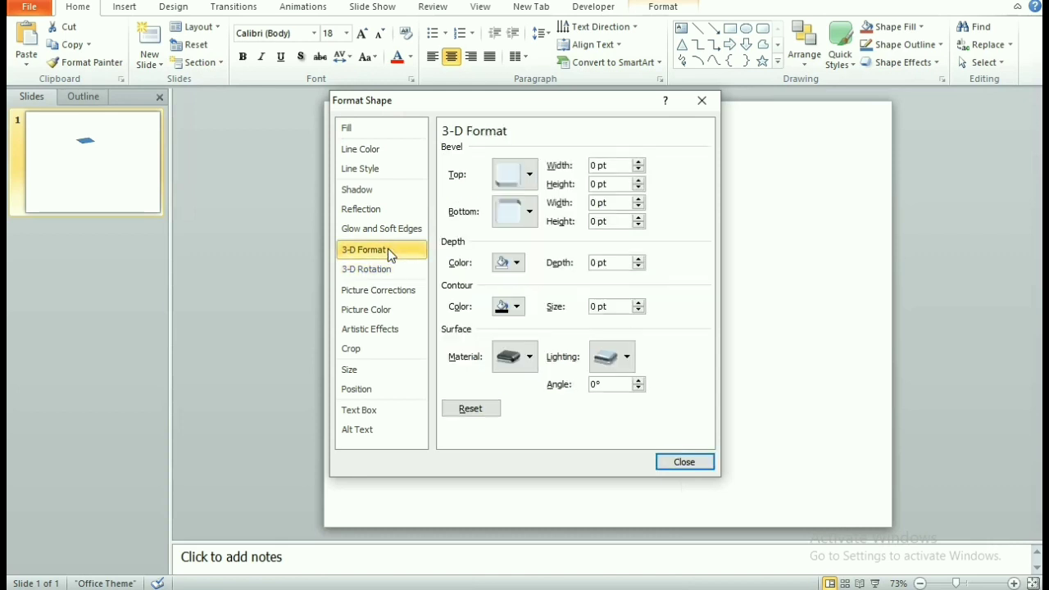
click(520, 176)
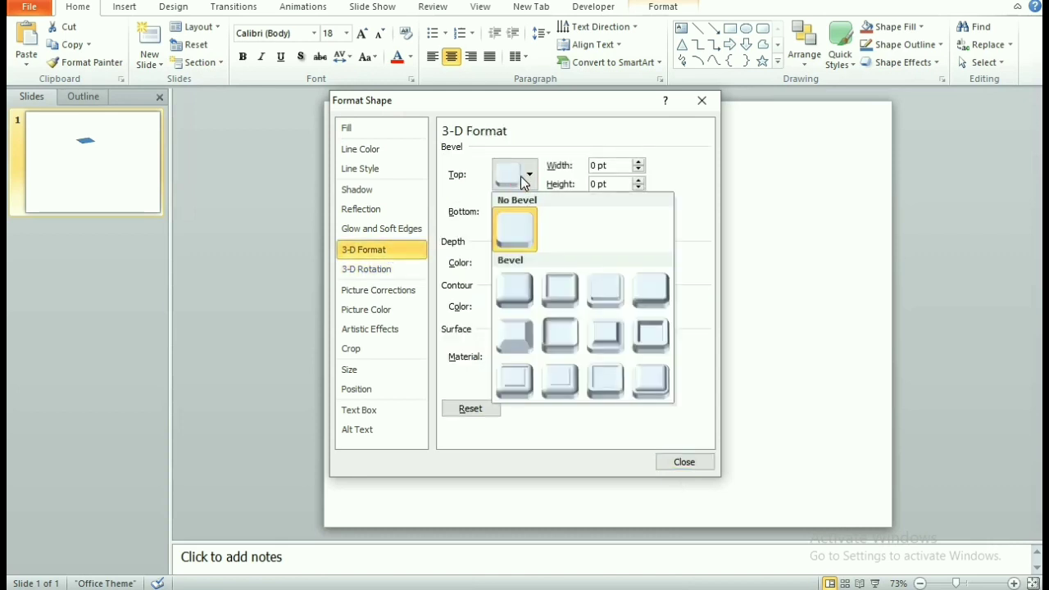
click(519, 336)
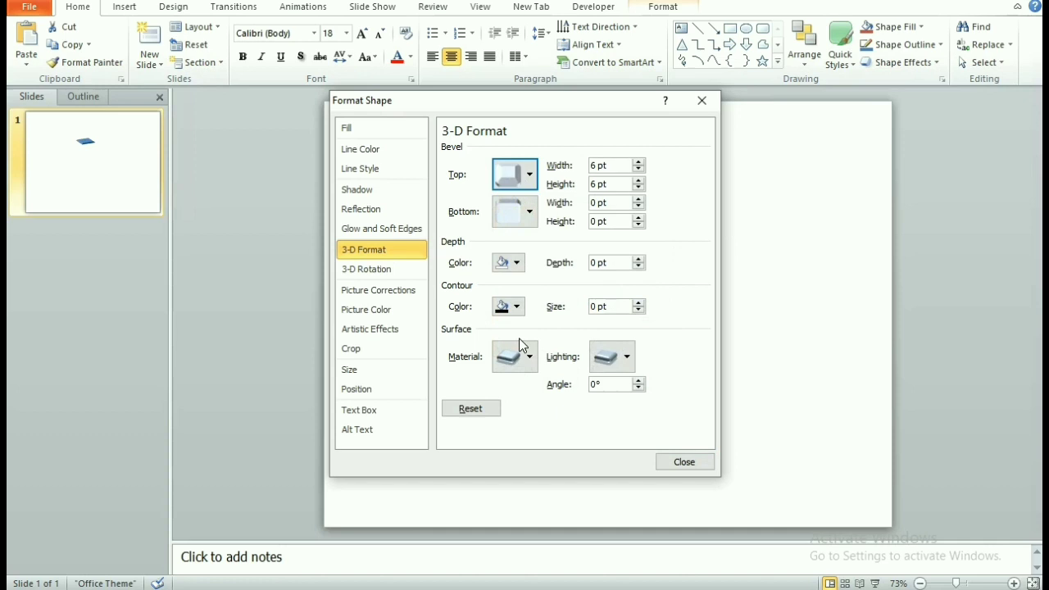
click(598, 166)
key(BackSpace)
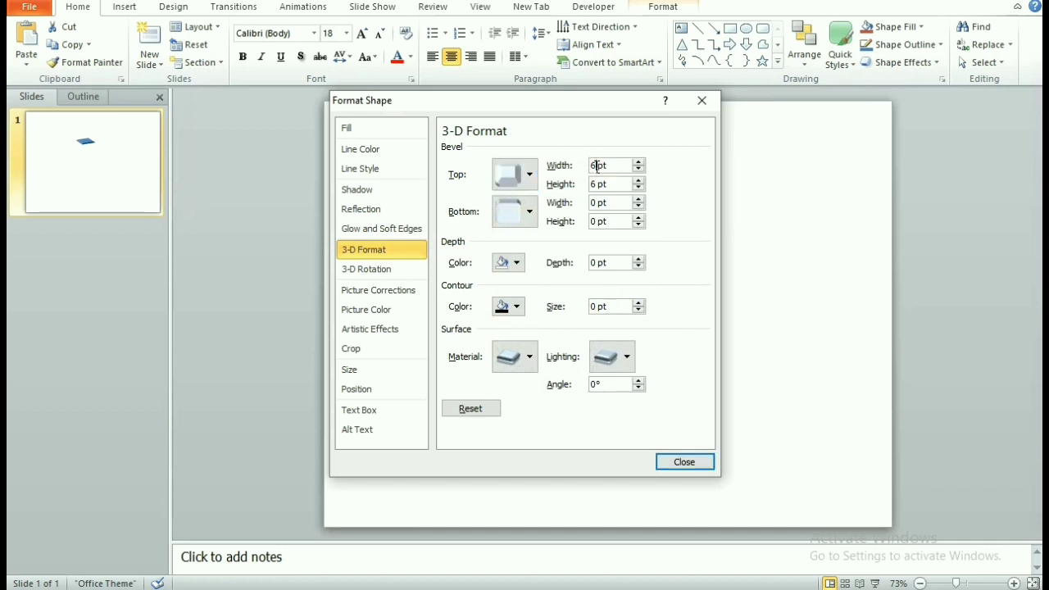
text(36)
click(598, 185)
key(BackSpace)
text(100)
click(683, 463)
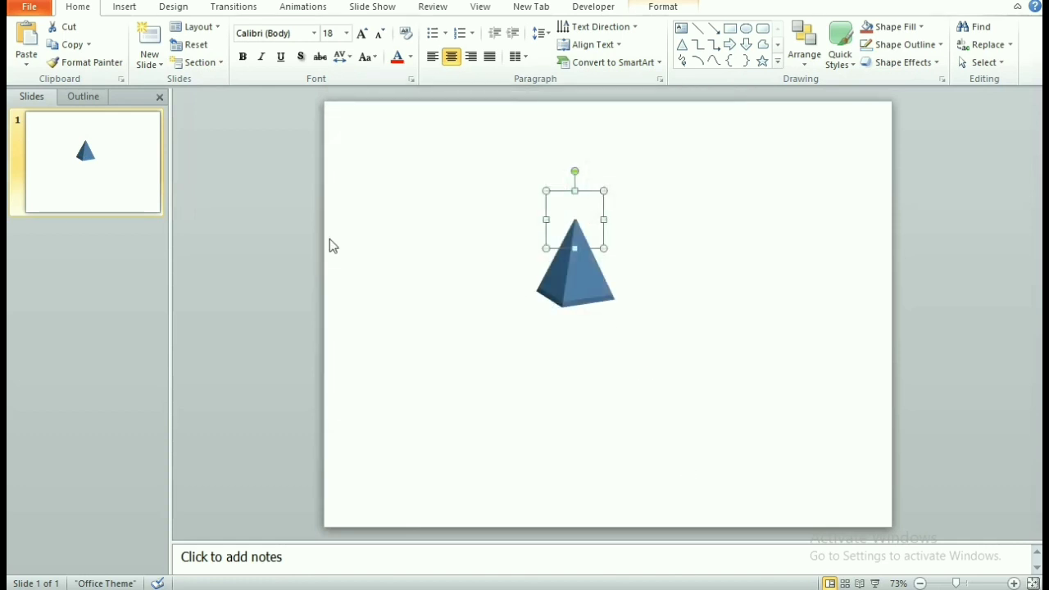
- Remove the outline from the pyramid shape
click(685, 7)
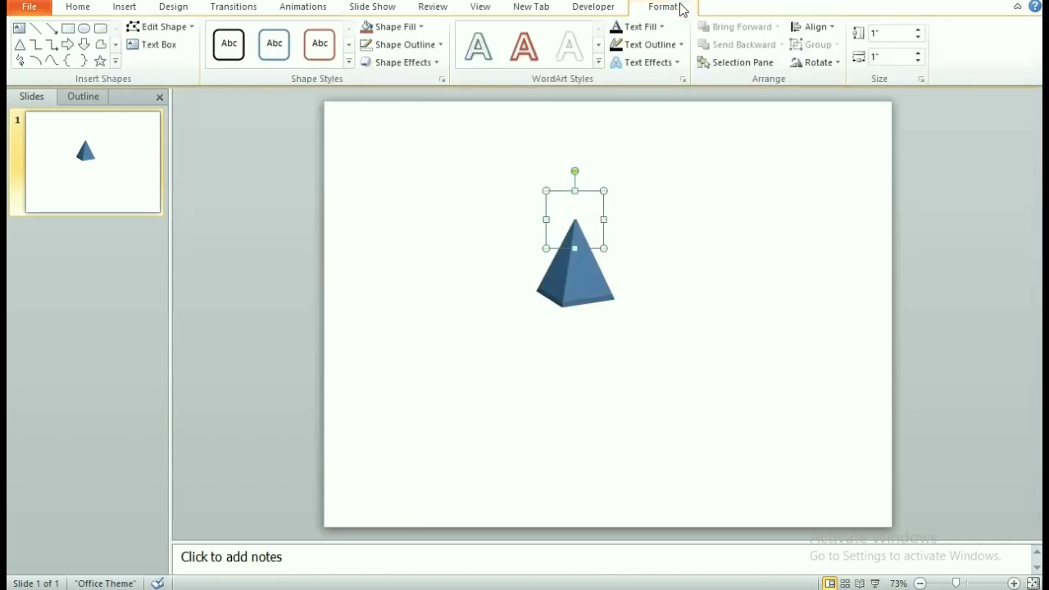
click(433, 45)
click(407, 177)
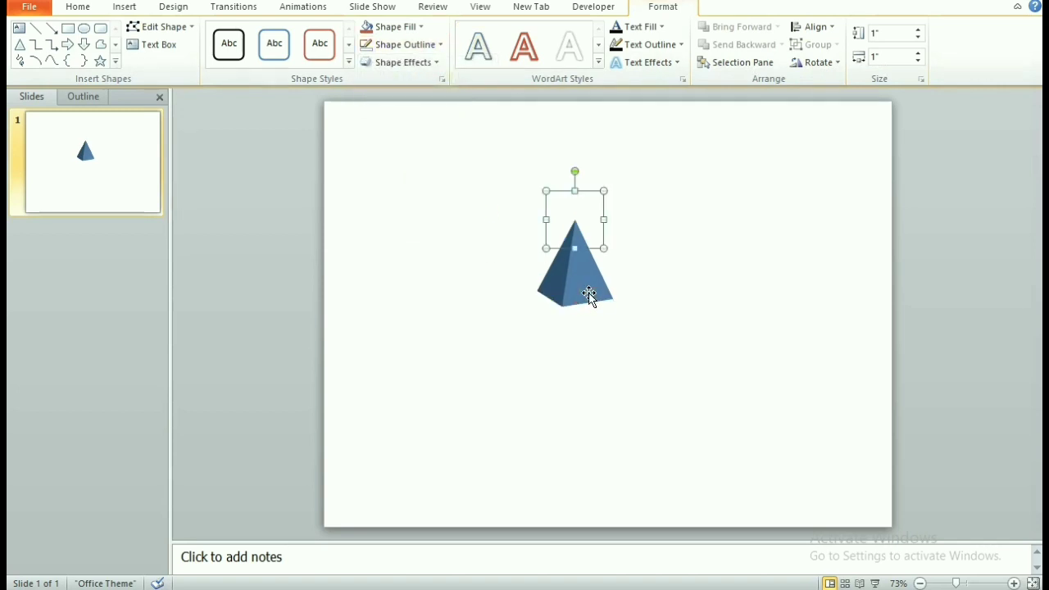
- Duplicate the pyramid and set the copy's height and width to 2 inches
key(ctrl+d)
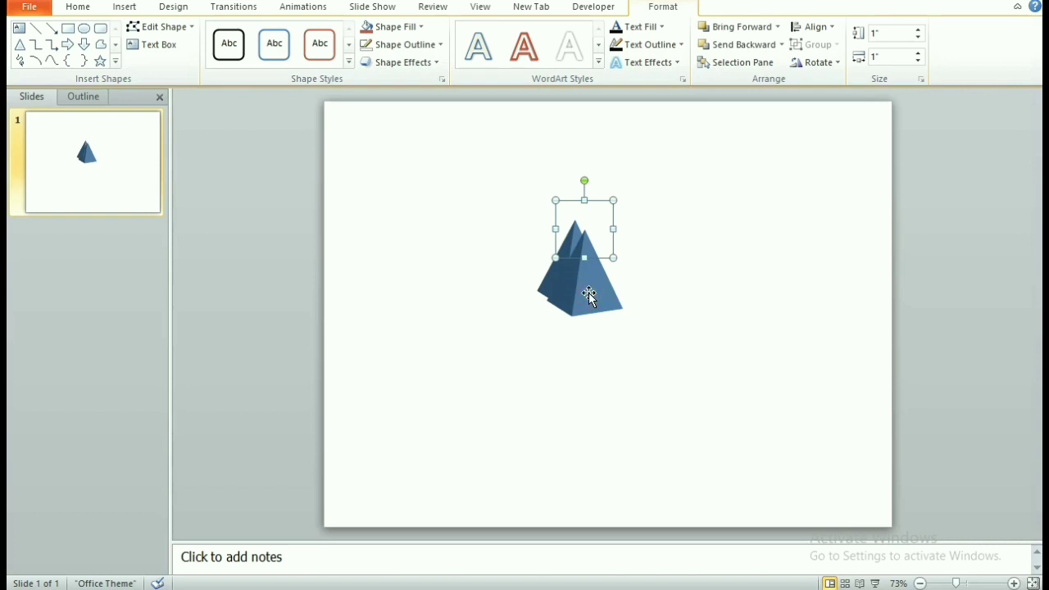
click(879, 33)
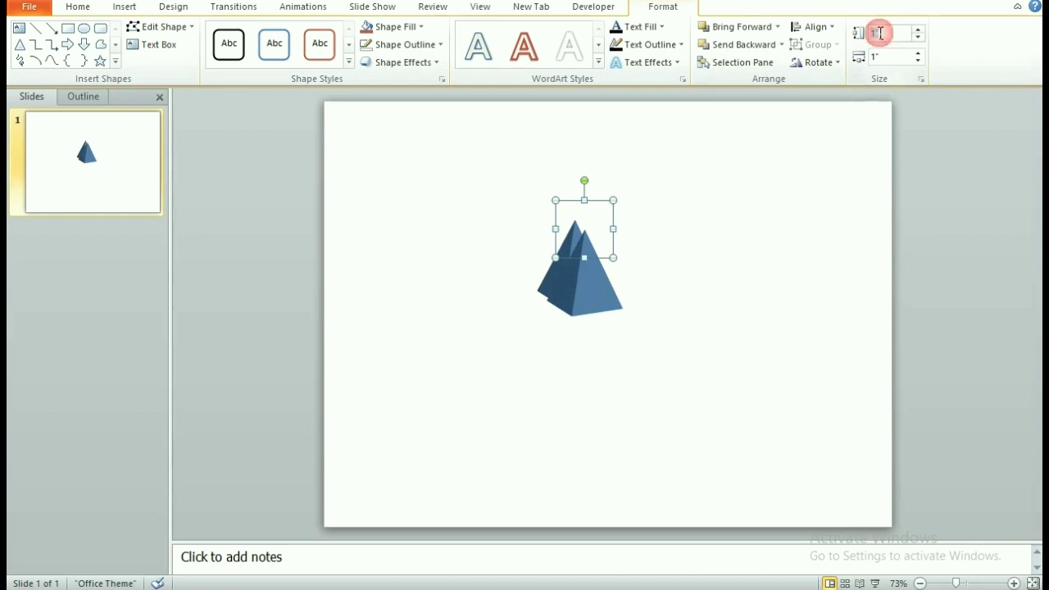
text(2)
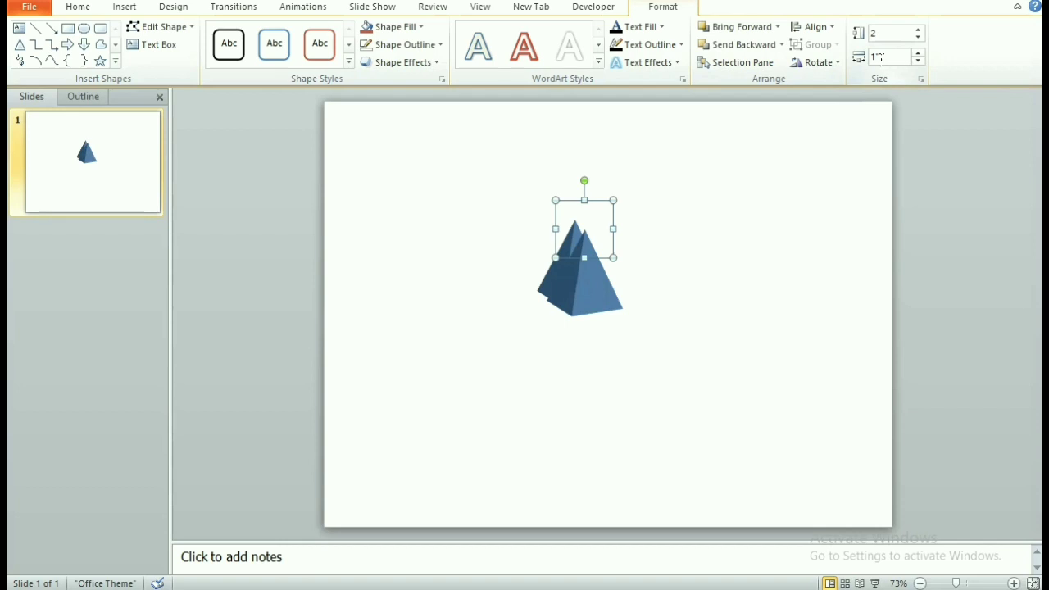
click(881, 57)
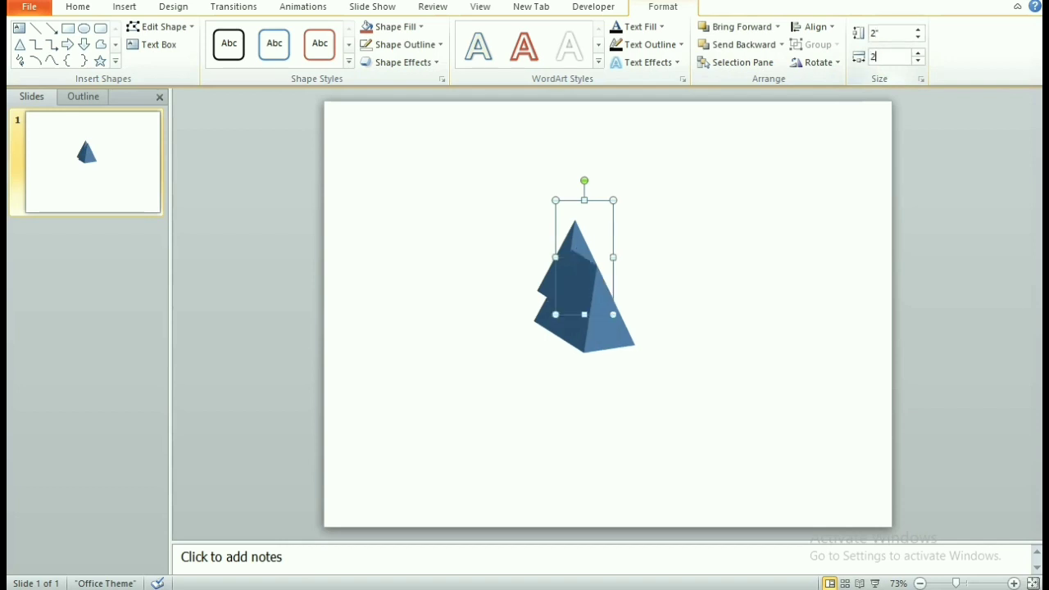
text(2)
click(836, 149)
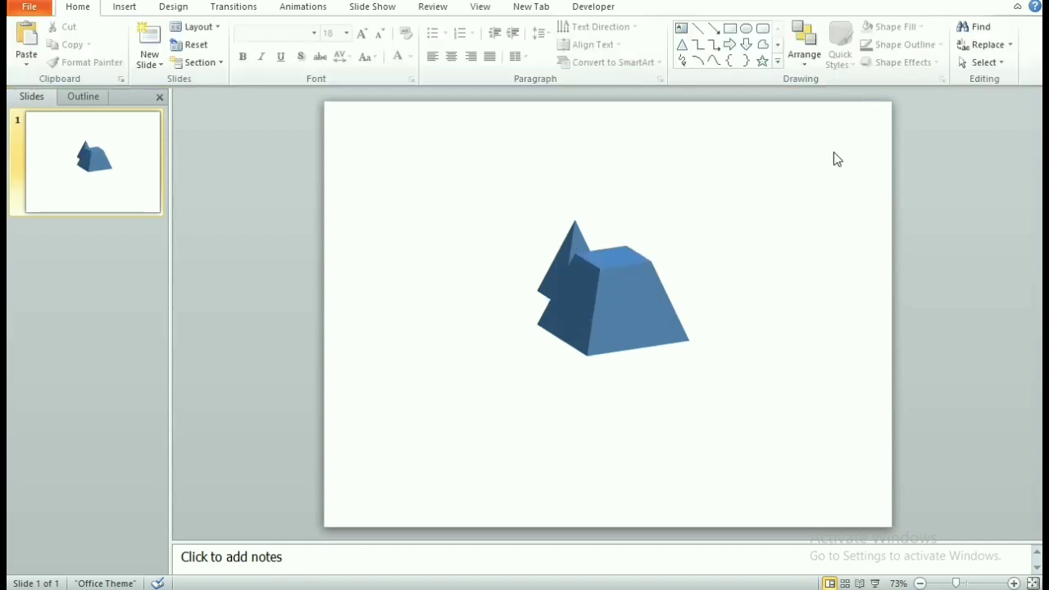
- Send the 2-inch tier to the back and place the small pyramid centred on top of it
click(616, 285)
right_click(616, 285)
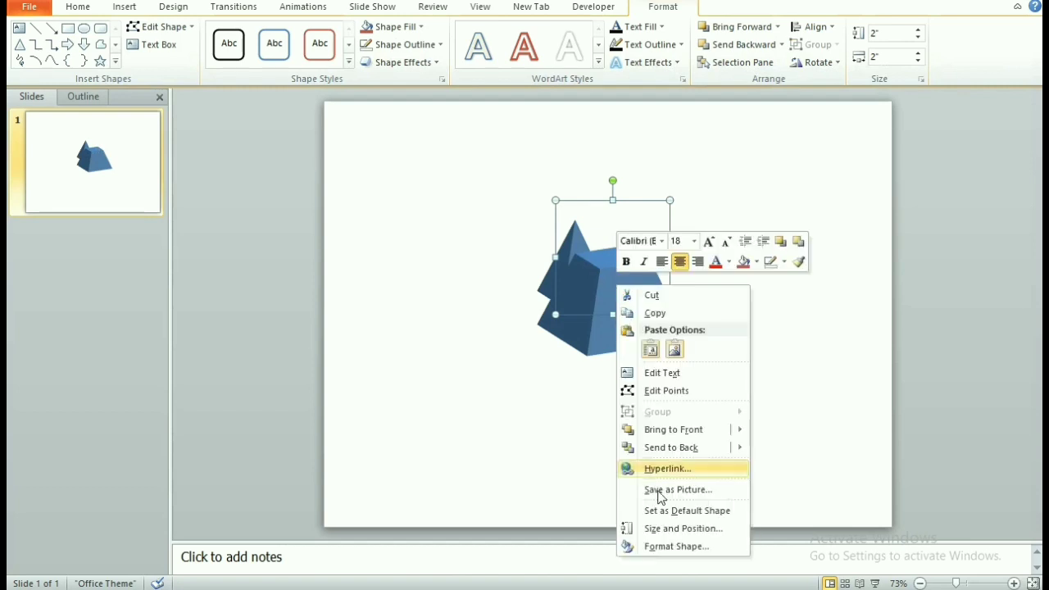
click(667, 450)
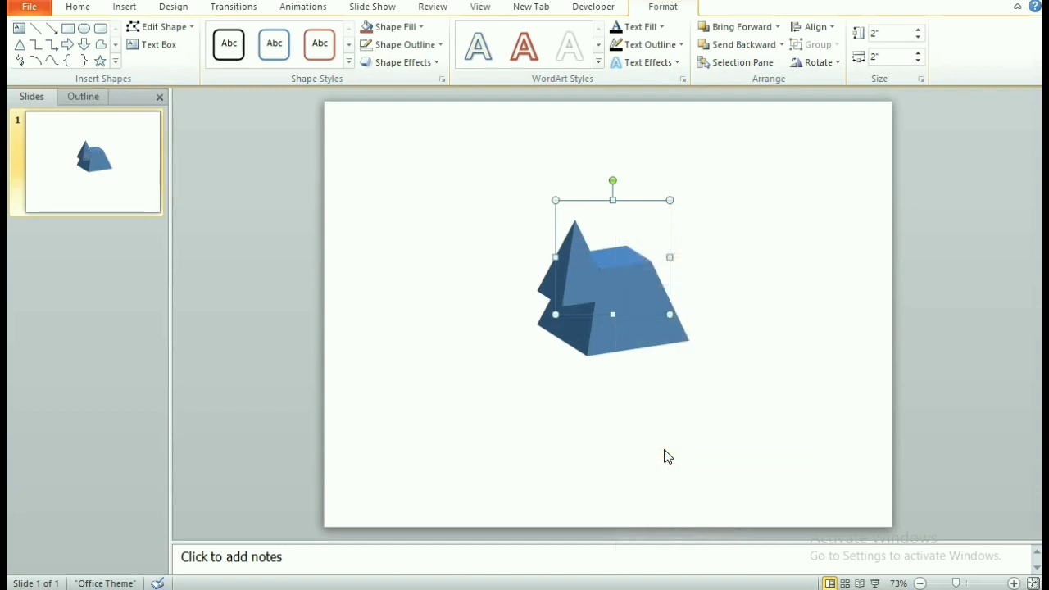
click(577, 286)
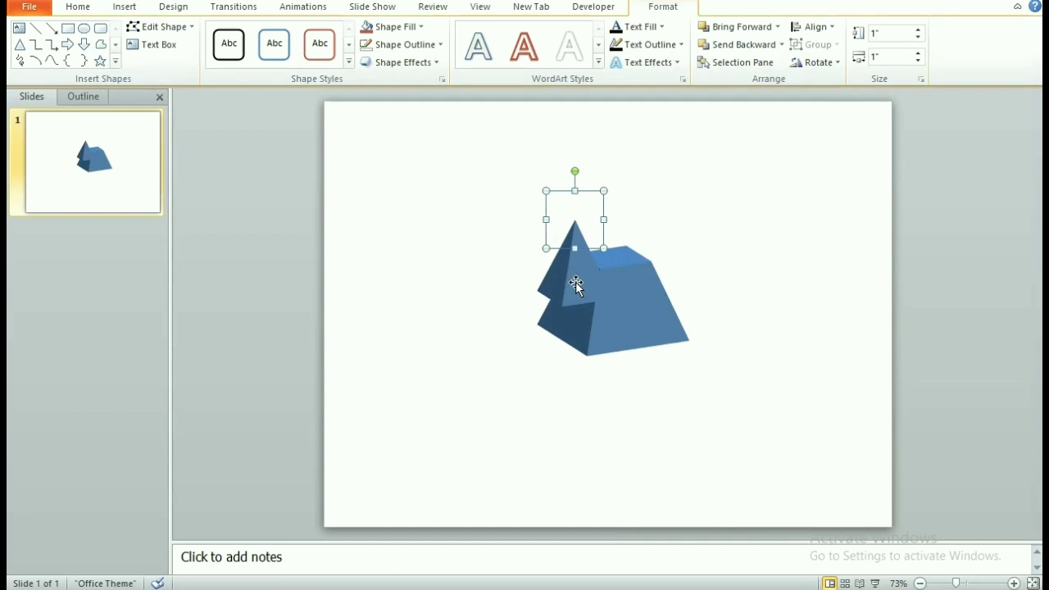
drag(577, 282, 607, 239)
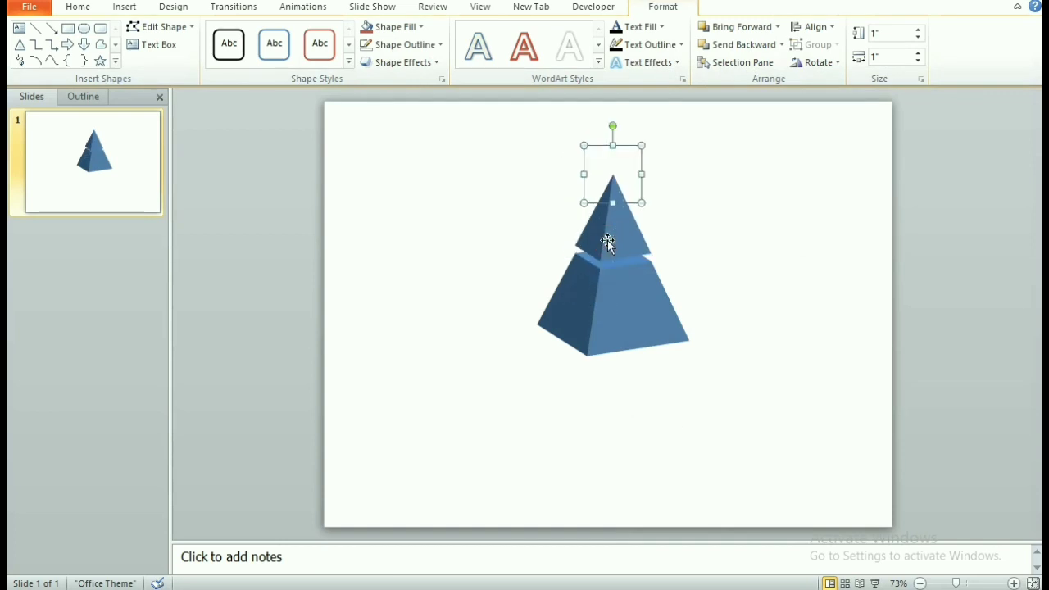
click(696, 246)
- Duplicate the 2-inch tier, move the copy below it, and set its height and width to 3 inches
click(610, 328)
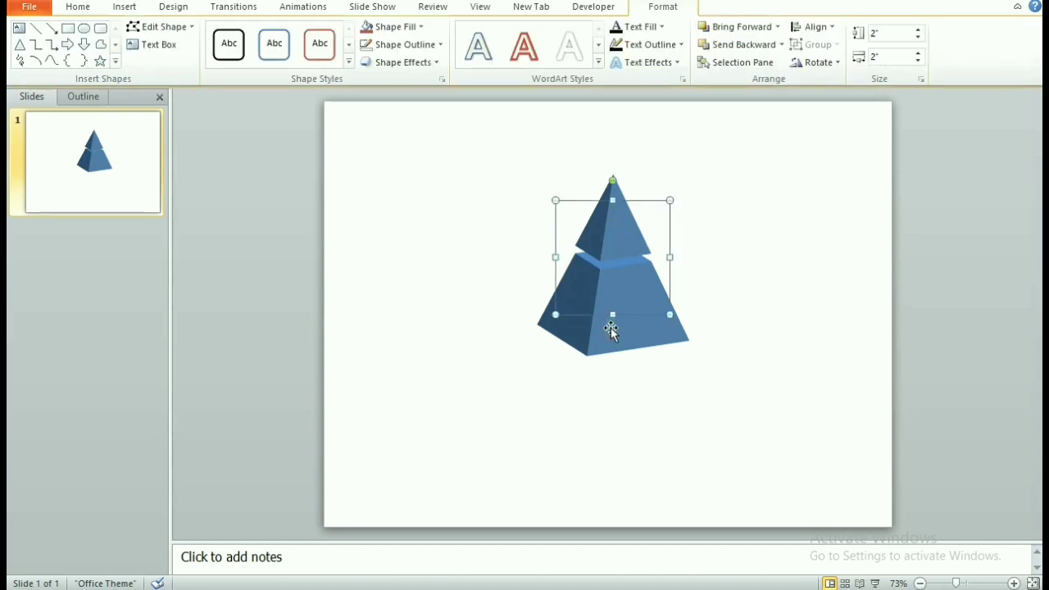
key(ctrl+d)
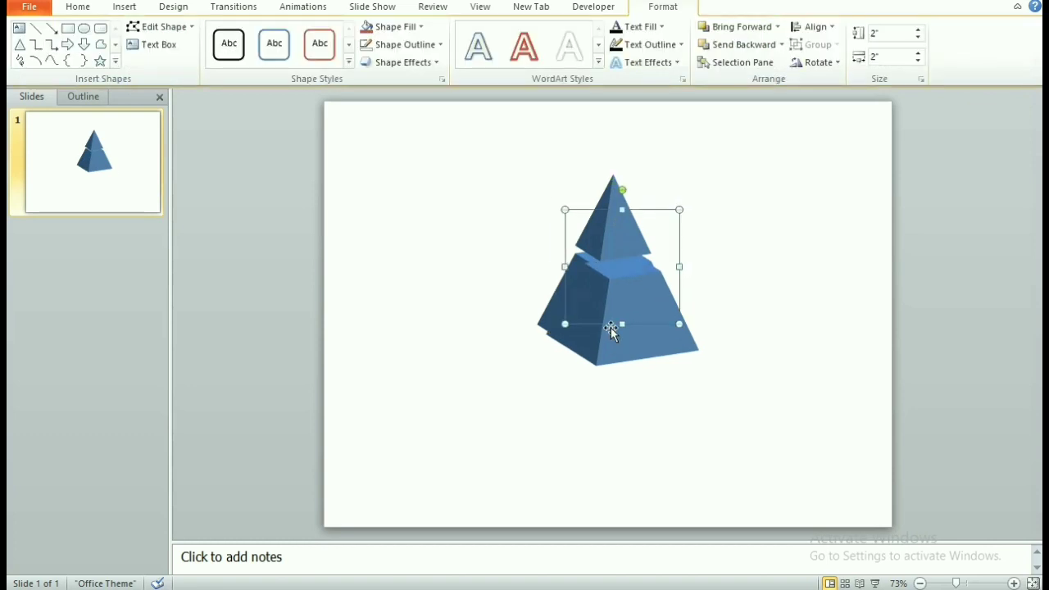
drag(644, 304, 642, 348)
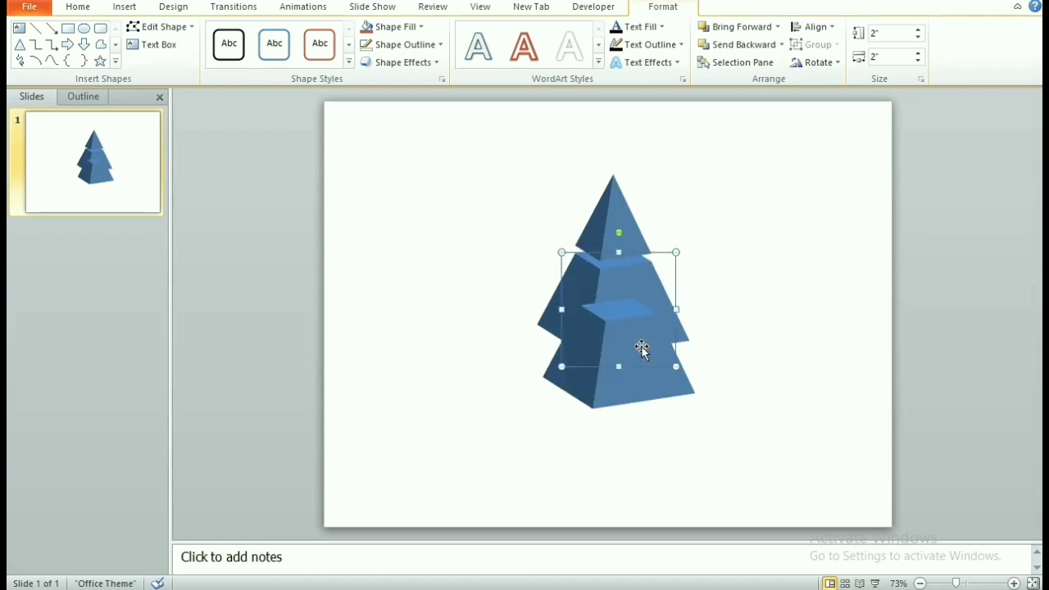
click(882, 32)
click(887, 56)
key(BackSpace)
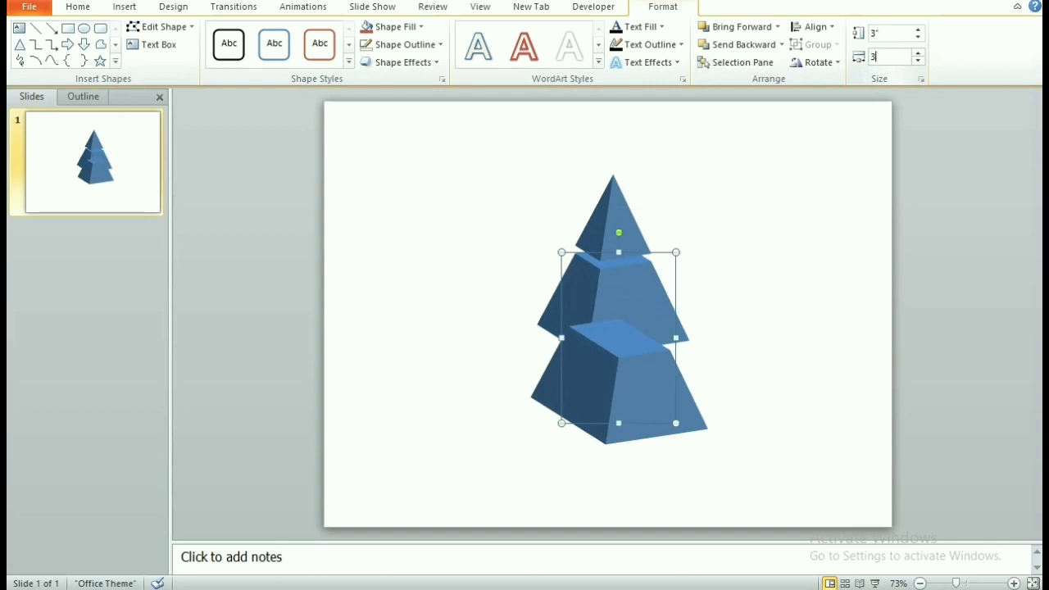
click(828, 218)
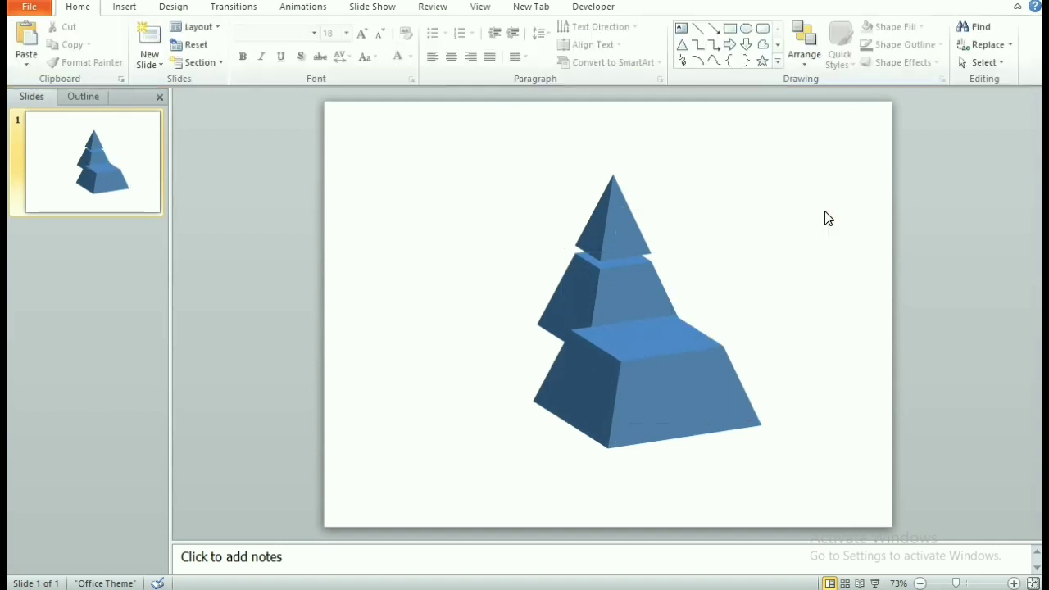
- Send the 3-inch tier to the back and align it beneath the middle tier as the pyramid's third level
click(650, 393)
right_click(648, 395)
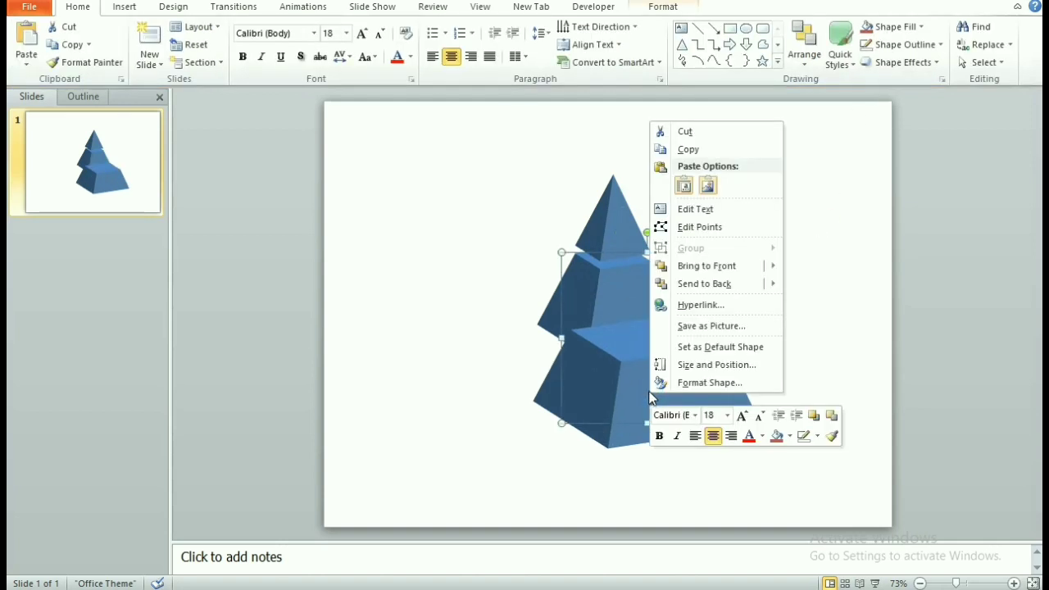
click(622, 418)
right_click(622, 417)
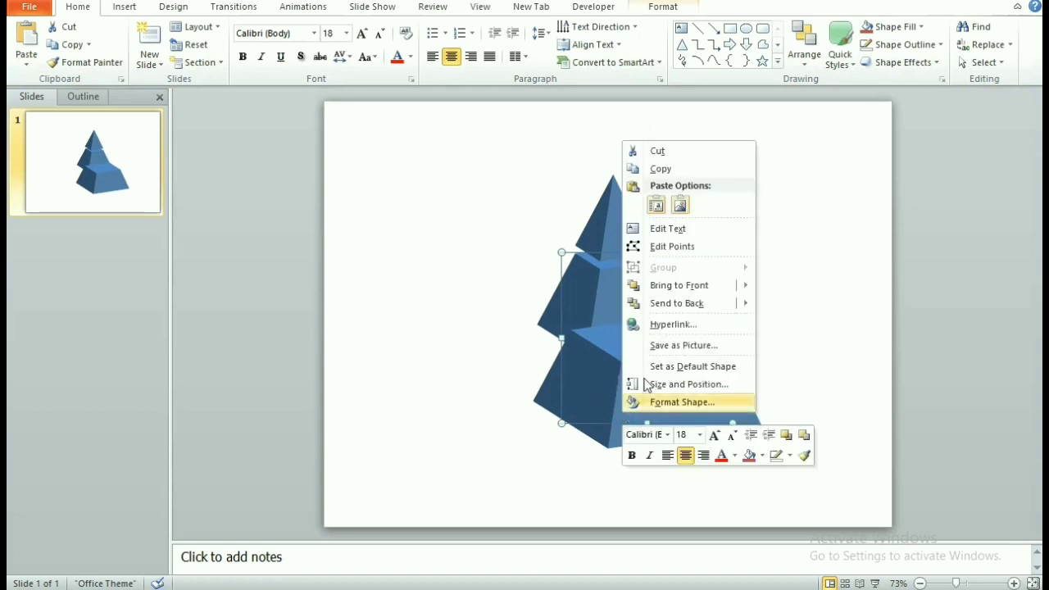
click(670, 305)
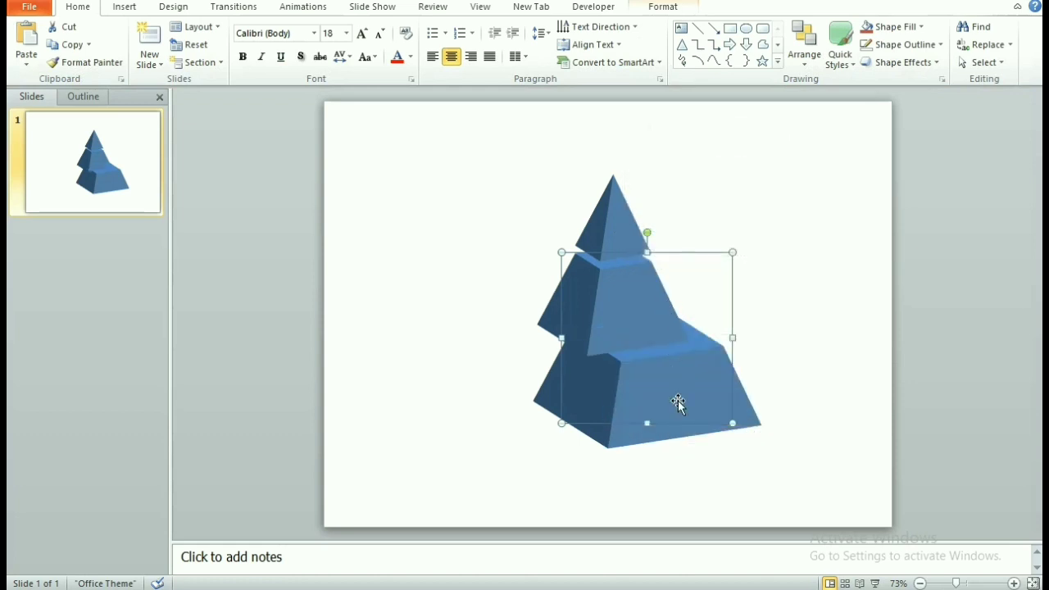
drag(683, 412, 659, 415)
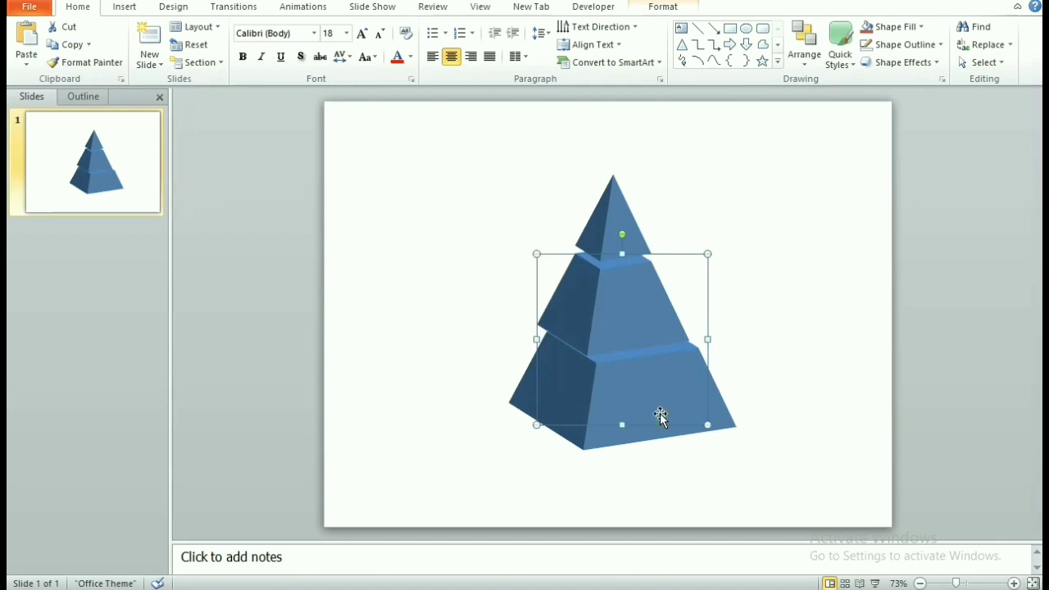
click(865, 461)
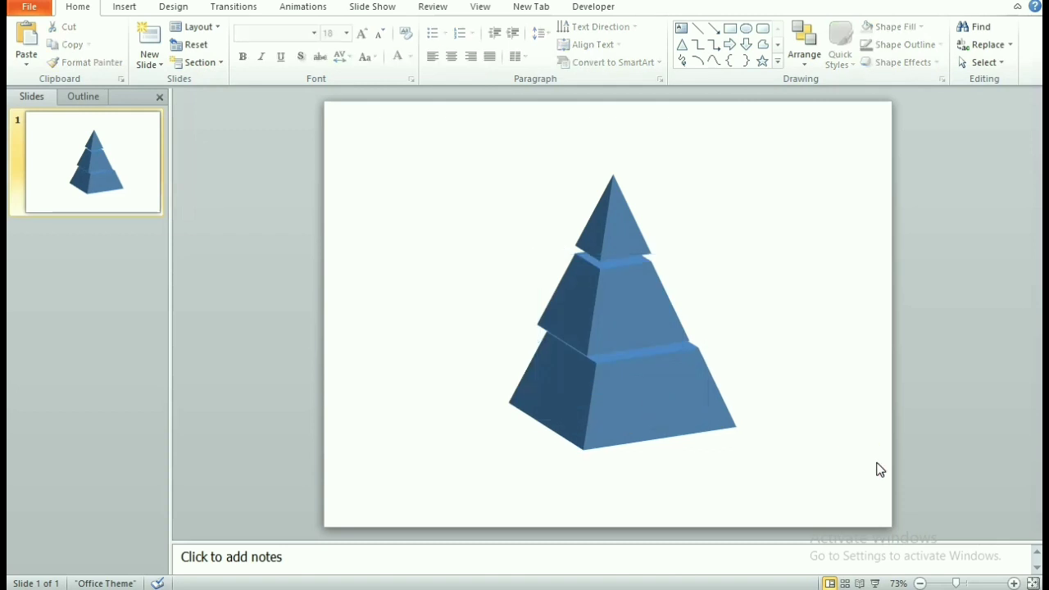
- Duplicate the pyramid's 3-inch tier and move the copy clear of the stack, beside its lower left side
click(580, 413)
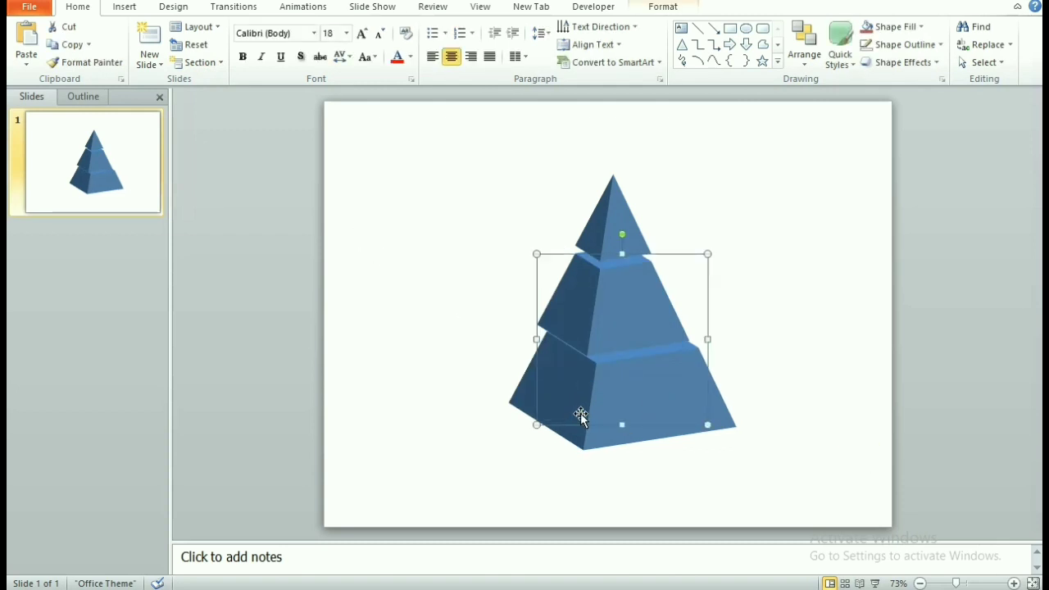
key(ctrl+d)
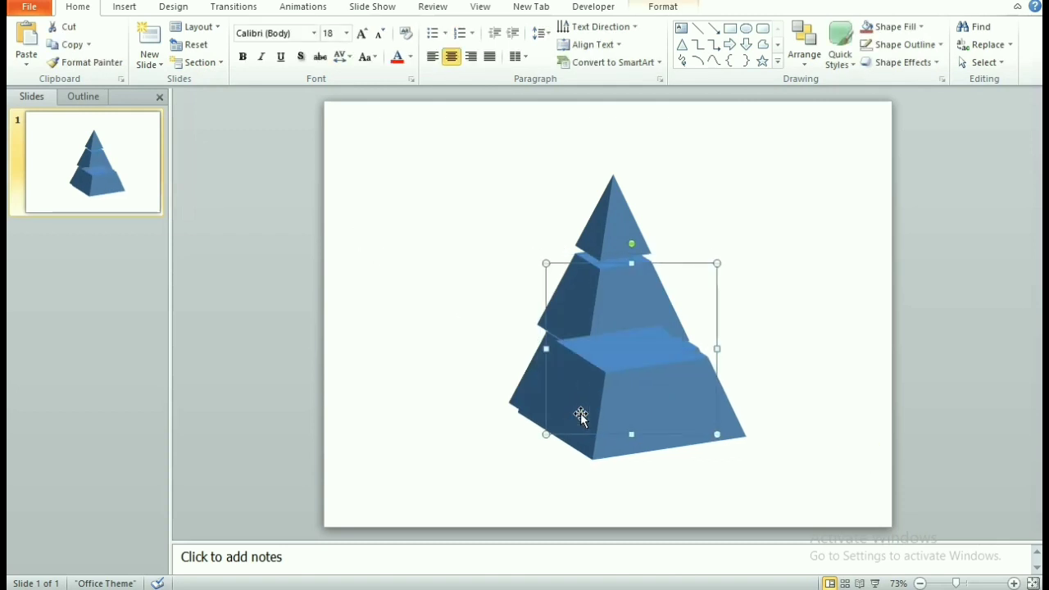
right_click(644, 415)
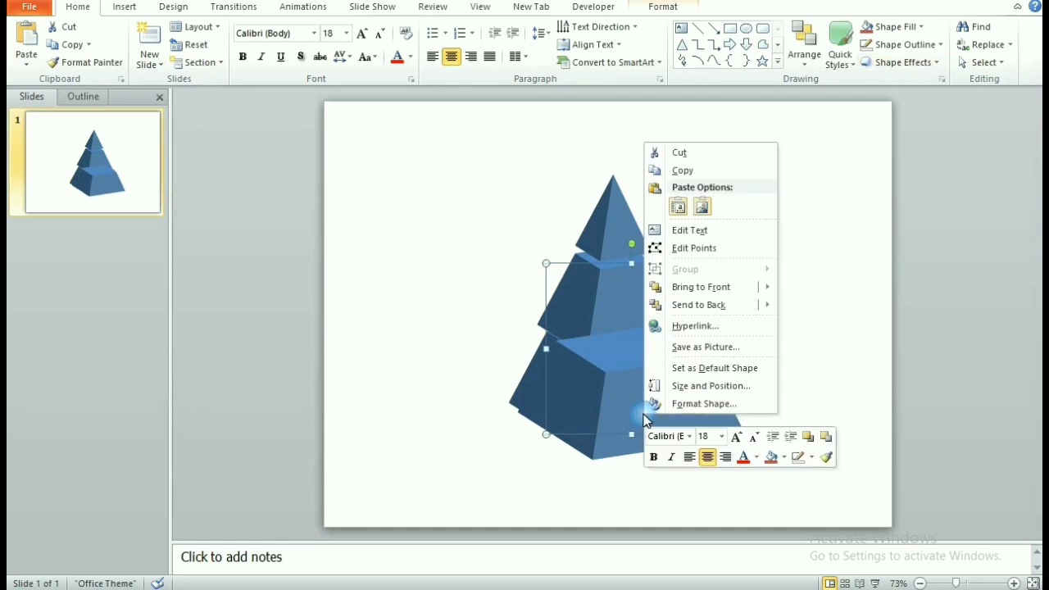
key(Escape)
click(597, 456)
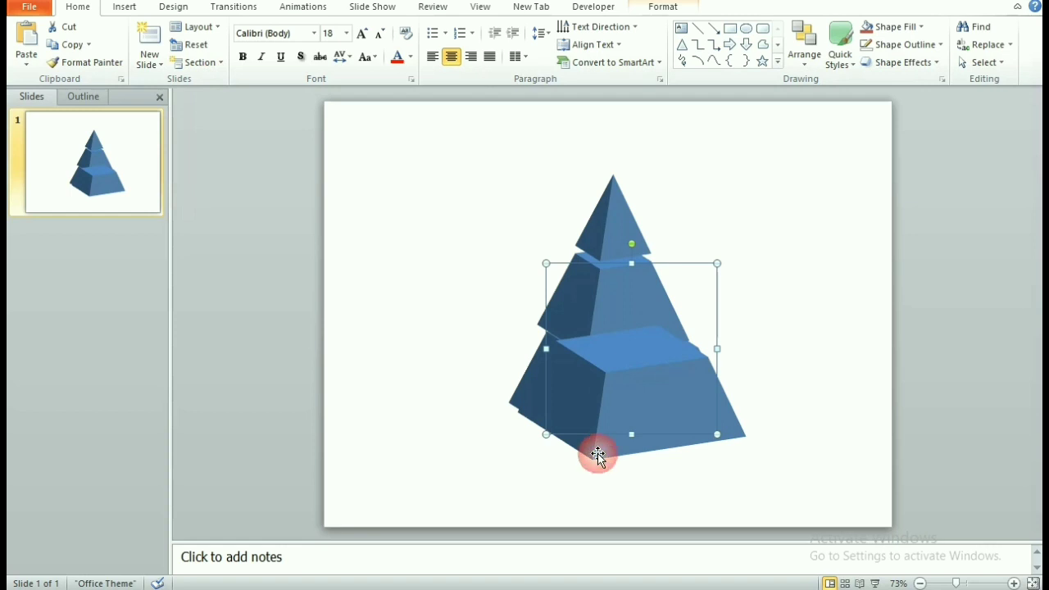
right_click(598, 453)
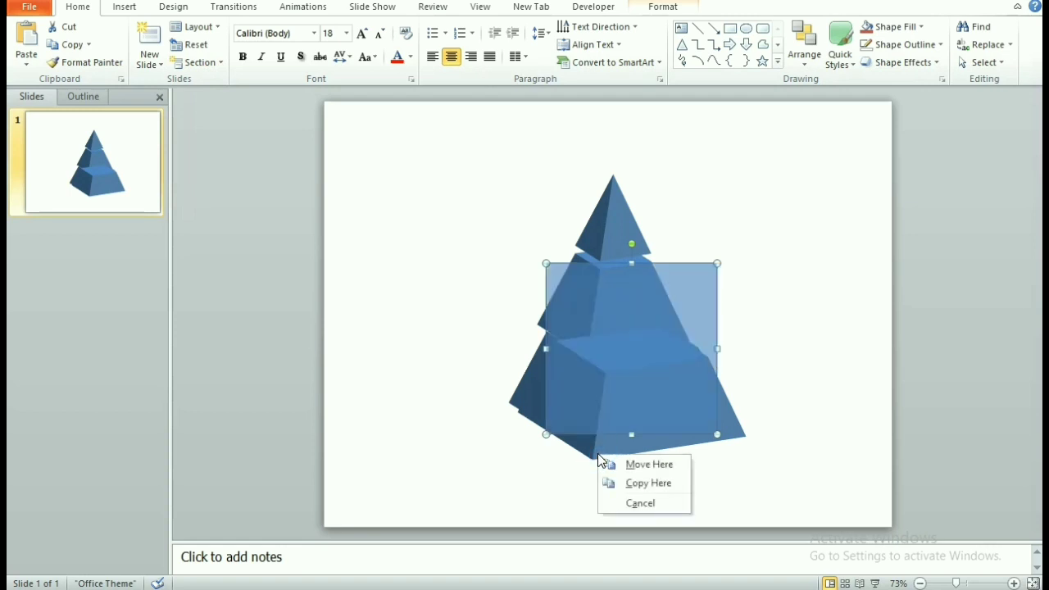
click(591, 438)
drag(590, 438, 459, 446)
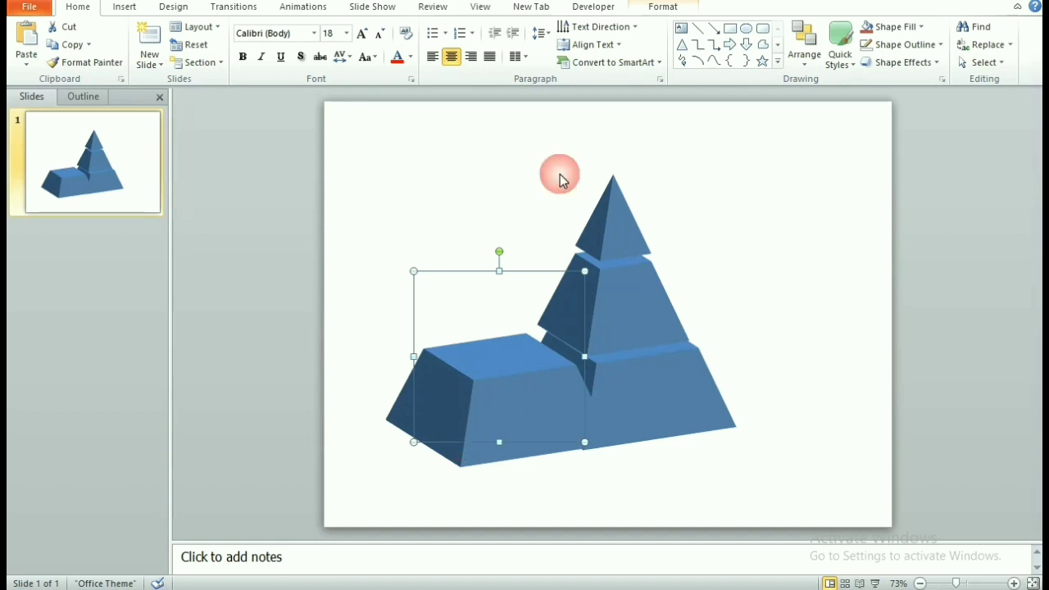
- Set the duplicated tier's height and width to 4 inches
click(661, 6)
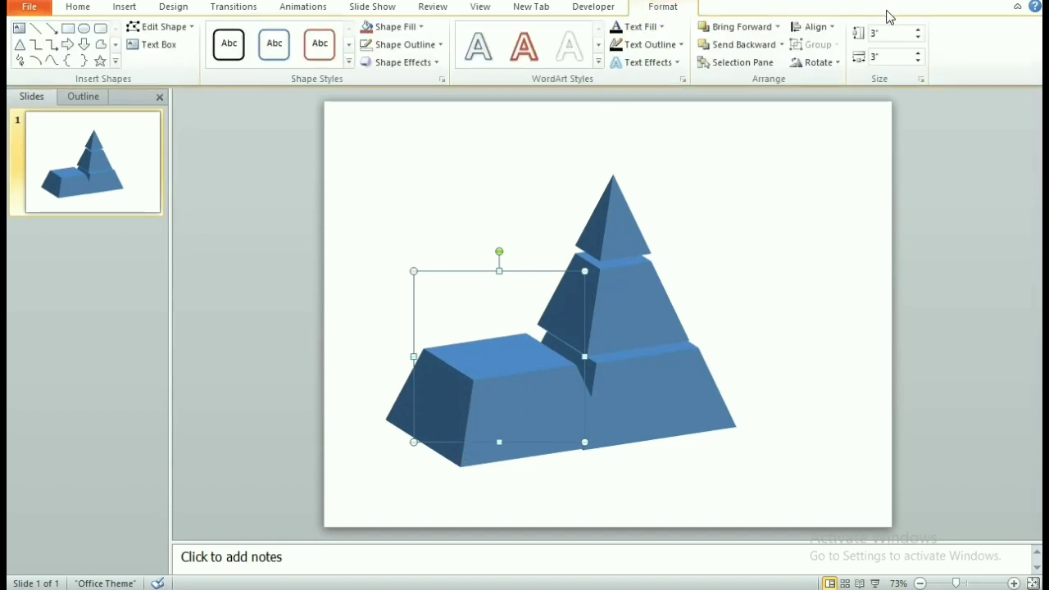
click(876, 33)
key(BackSpace)
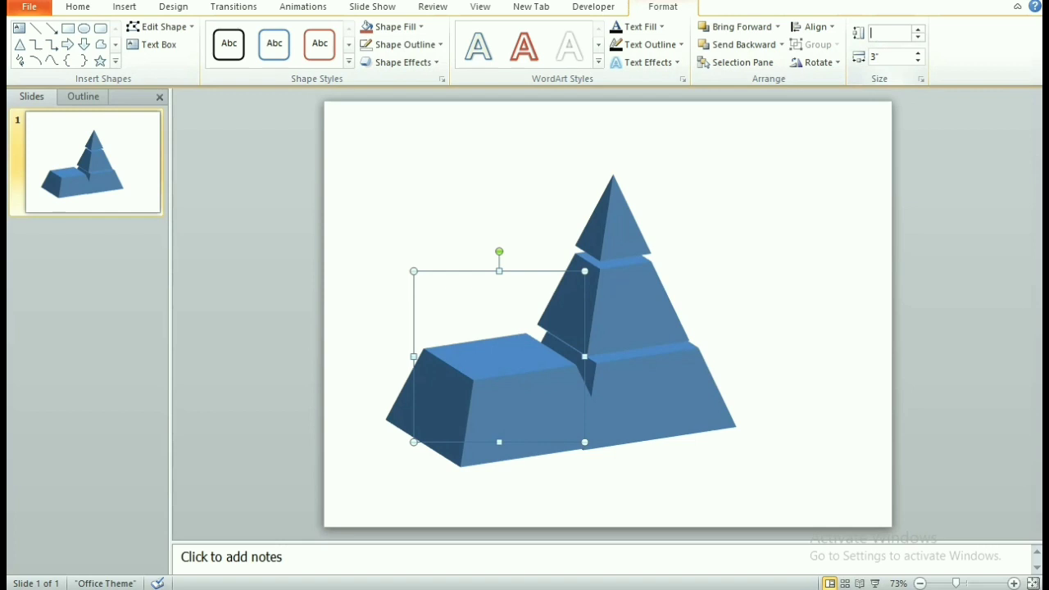
text(4)
click(881, 58)
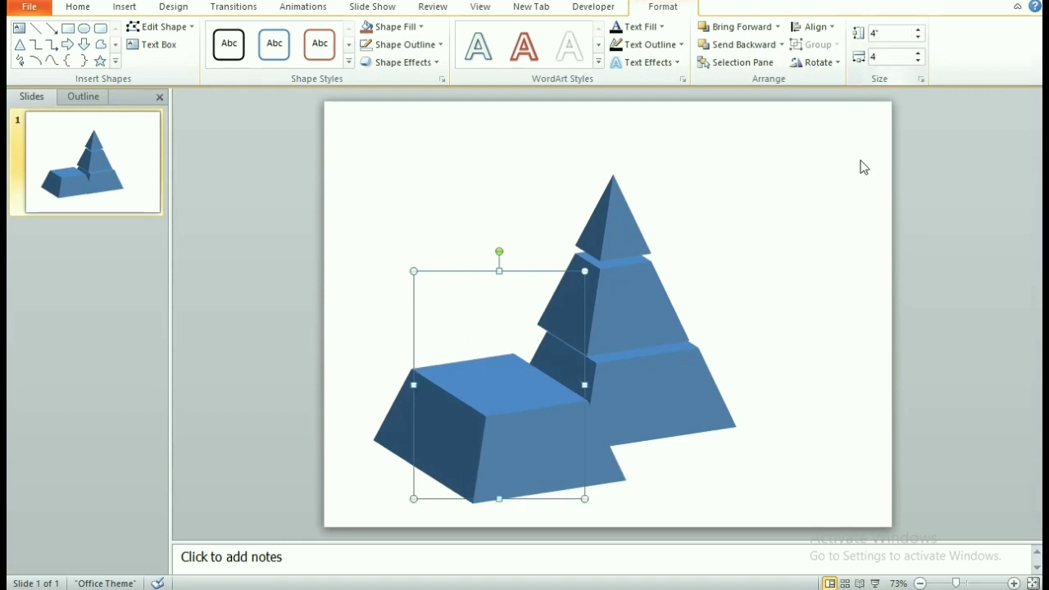
click(809, 237)
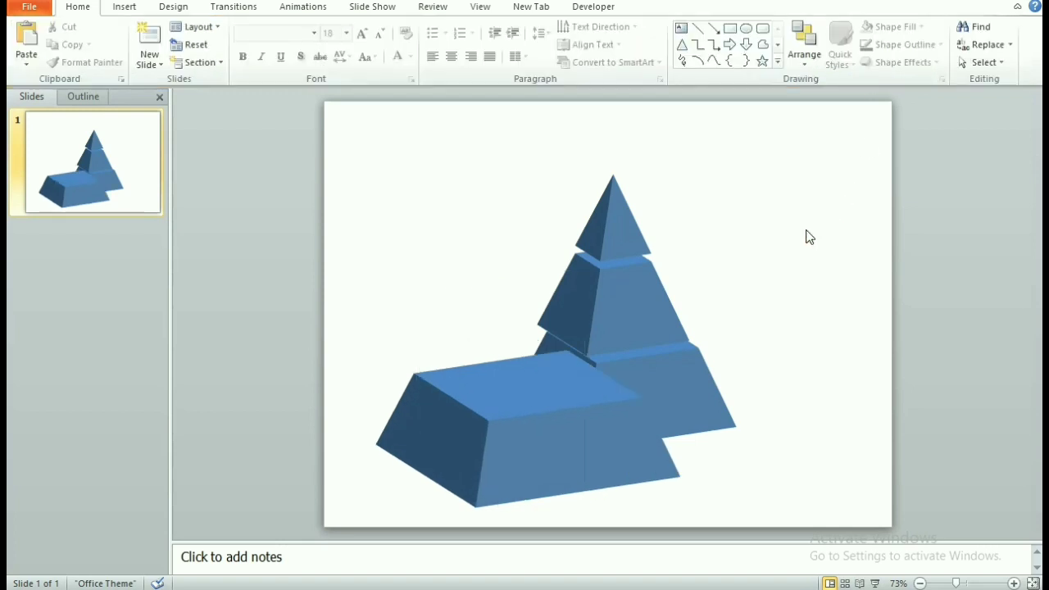
- Send the 4-inch tier to the back and move it beneath the 3-inch tier as the pyramid's fourth level
right_click(529, 452)
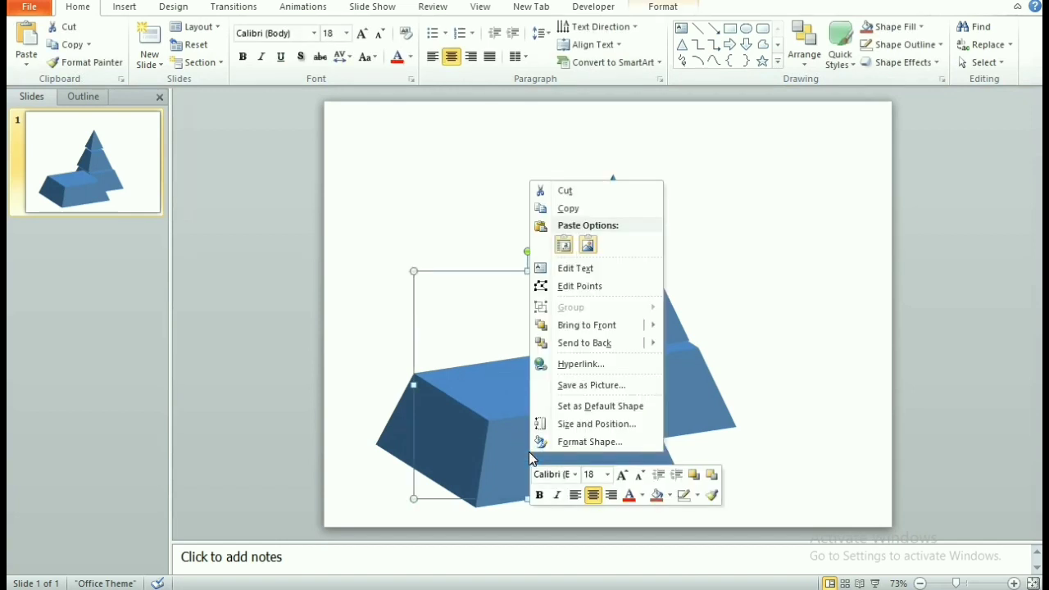
click(572, 345)
drag(500, 445, 603, 477)
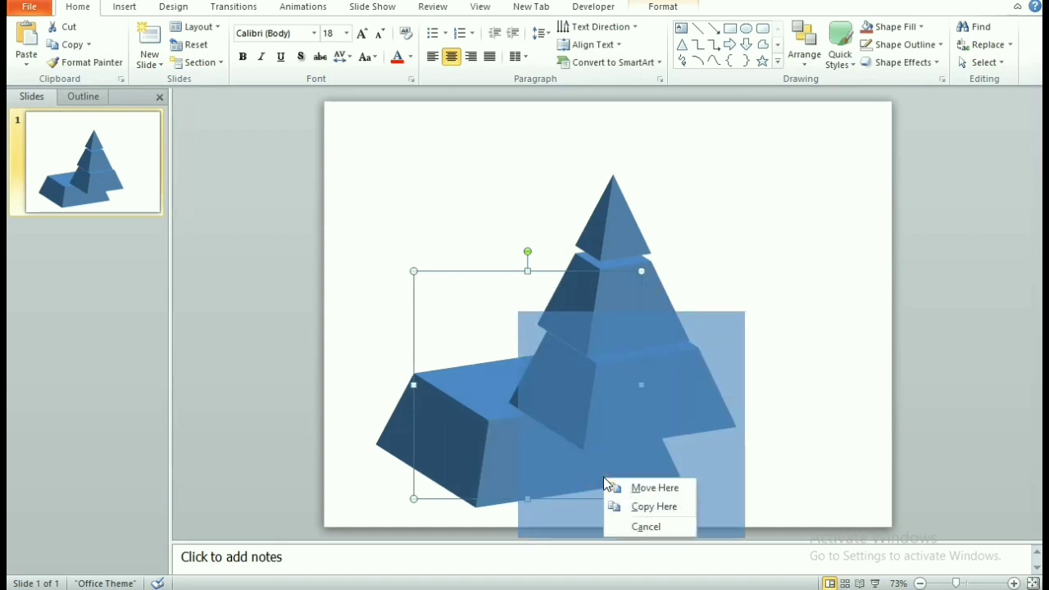
click(618, 486)
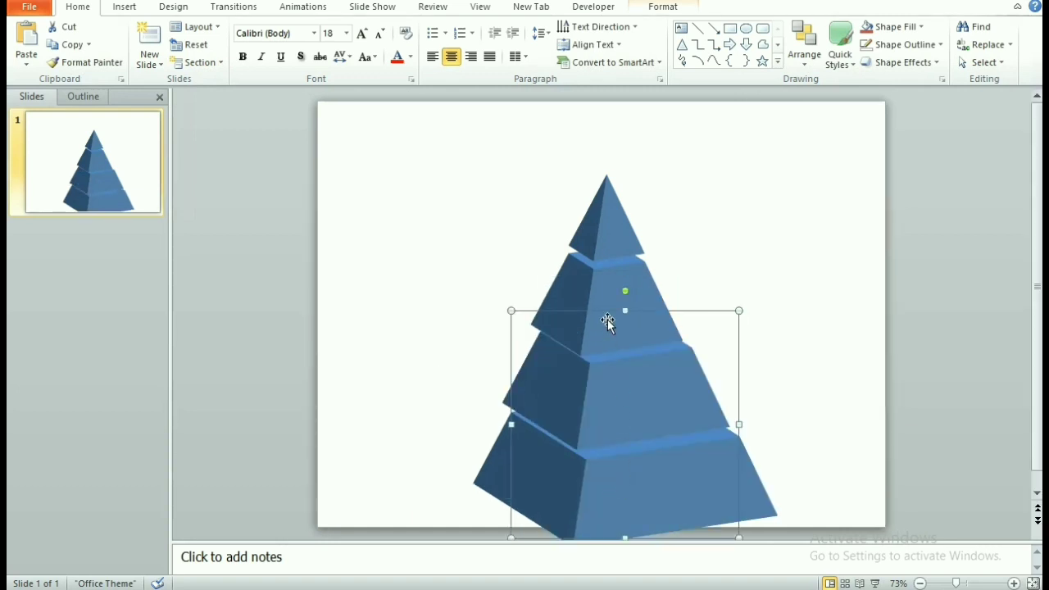
- Move the pyramid's tip up near the slide's upper edge and place the 2-inch tier centred directly beneath it
click(603, 245)
drag(603, 244, 564, 193)
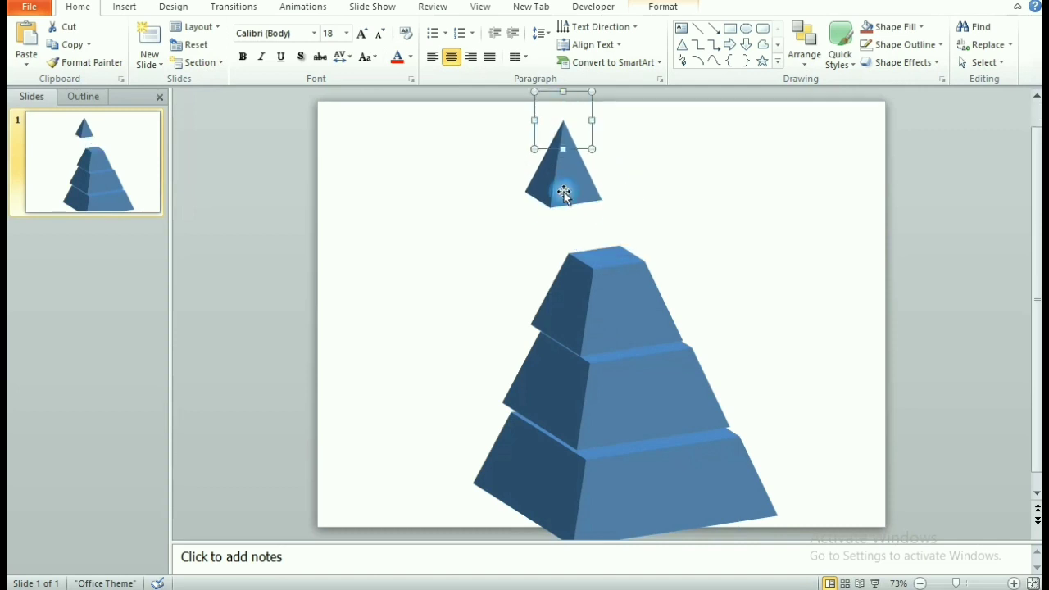
click(611, 302)
drag(611, 302, 580, 280)
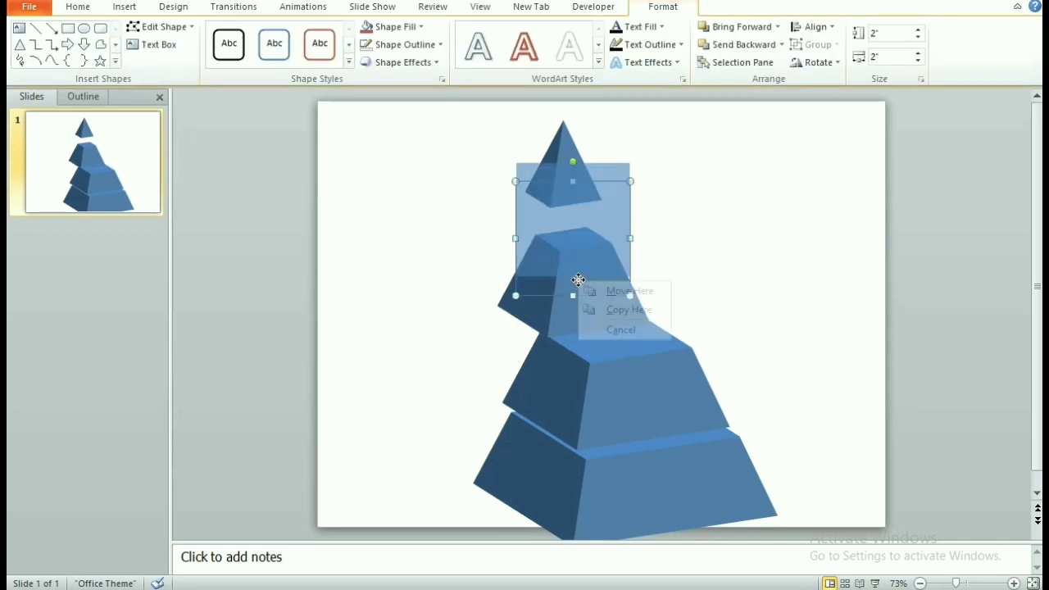
click(598, 292)
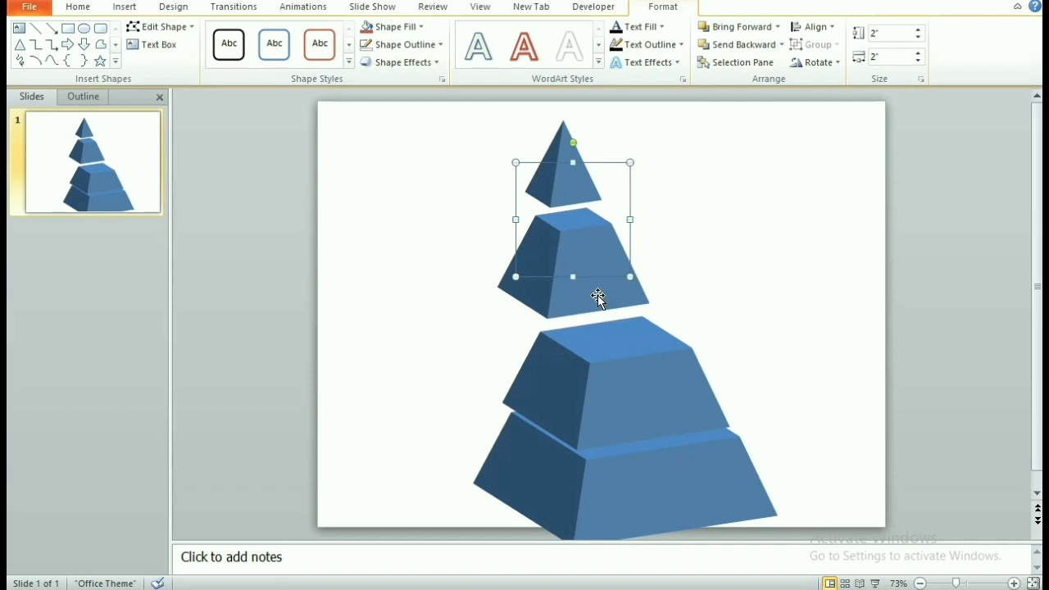
mouse_move(589, 305)
mouse_down()
mouse_move(588, 288)
mouse_move(578, 295)
mouse_up()
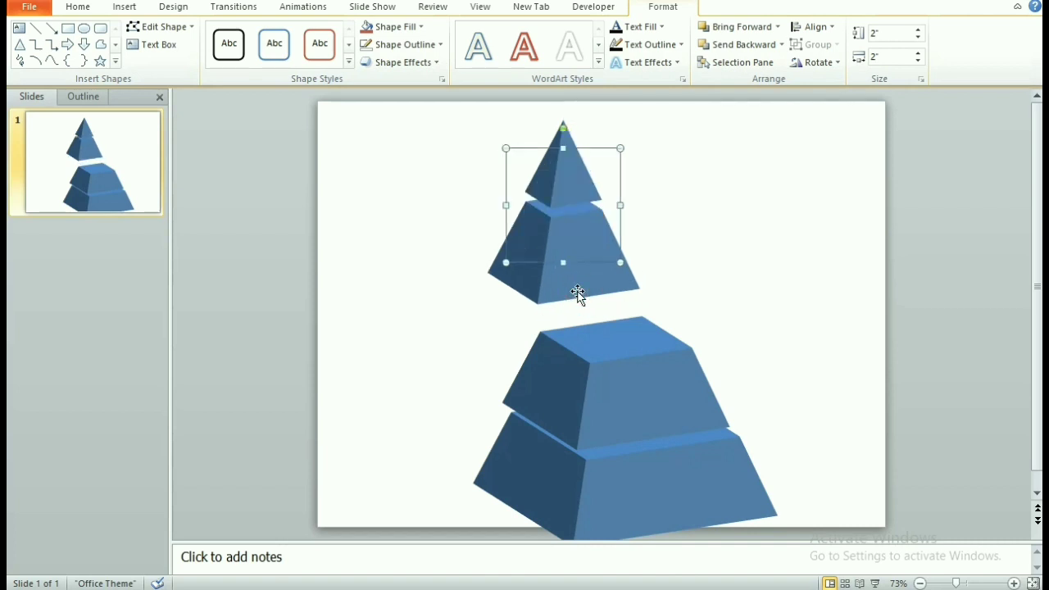
- Move the 3-inch and 4-inch tiers up beneath the 2-inch tier so the whole pyramid fits on the slide
drag(636, 402, 581, 358)
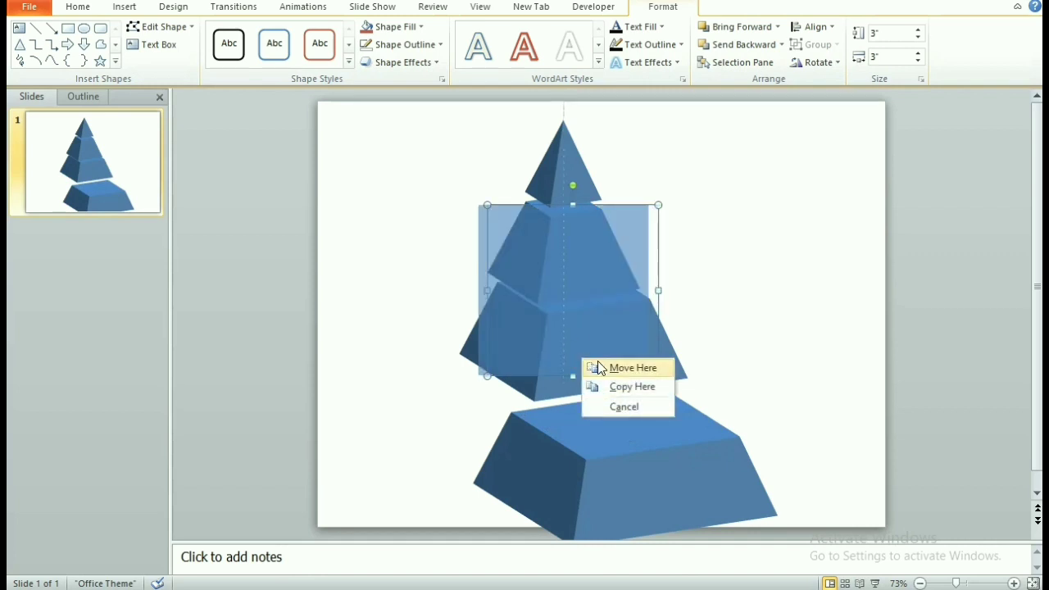
click(599, 368)
click(680, 505)
drag(681, 505, 576, 449)
drag(583, 494, 578, 471)
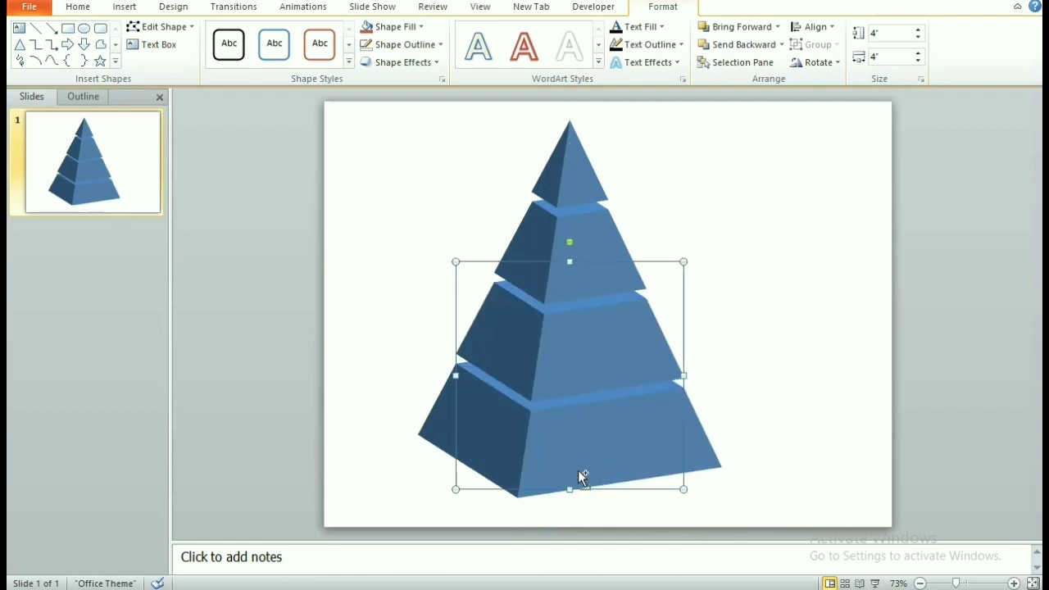
- Select all four tiers of the pyramid and align them to their common horizontal center
shift+click(570, 181)
ctrl+click(579, 261)
ctrl+click(579, 261)
ctrl+click(583, 330)
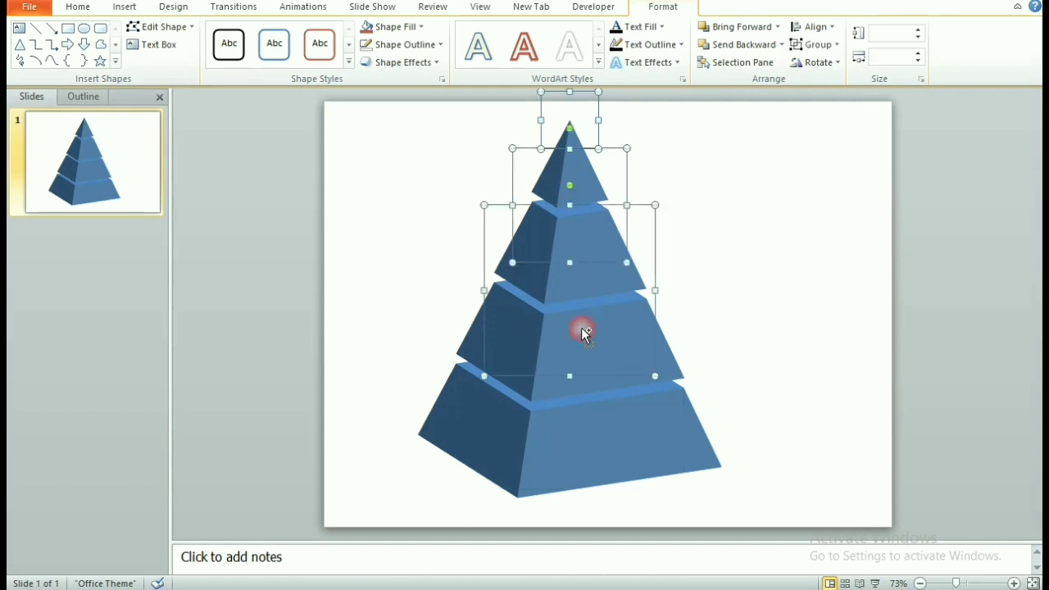
ctrl+click(594, 441)
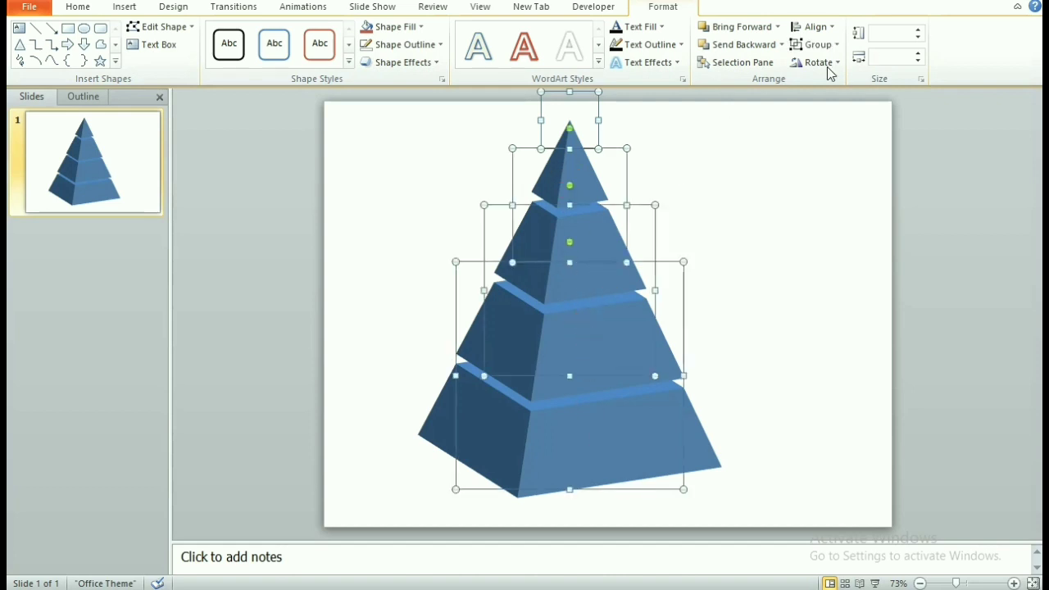
click(833, 31)
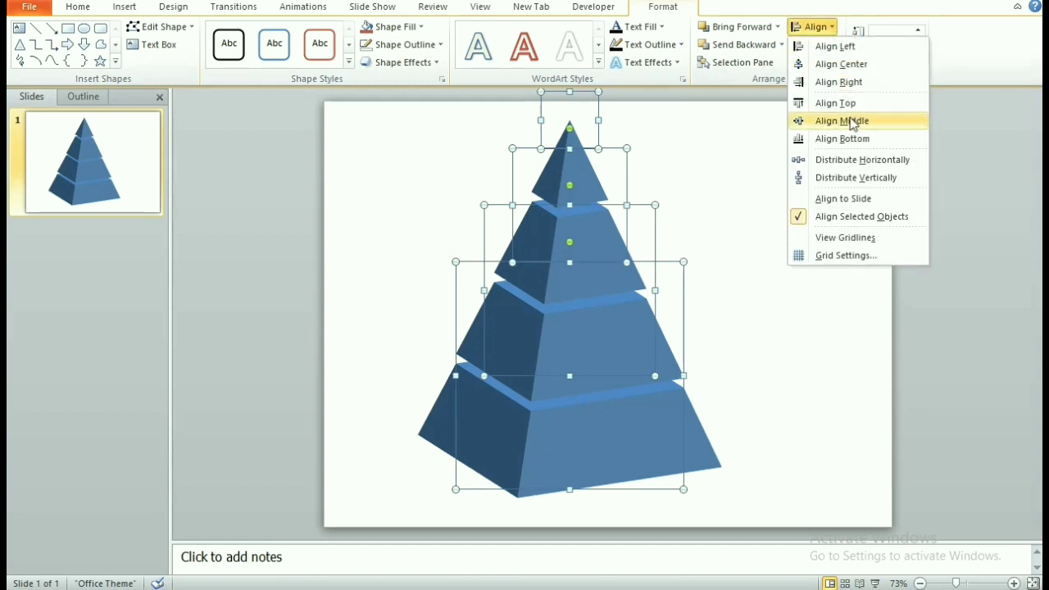
click(846, 65)
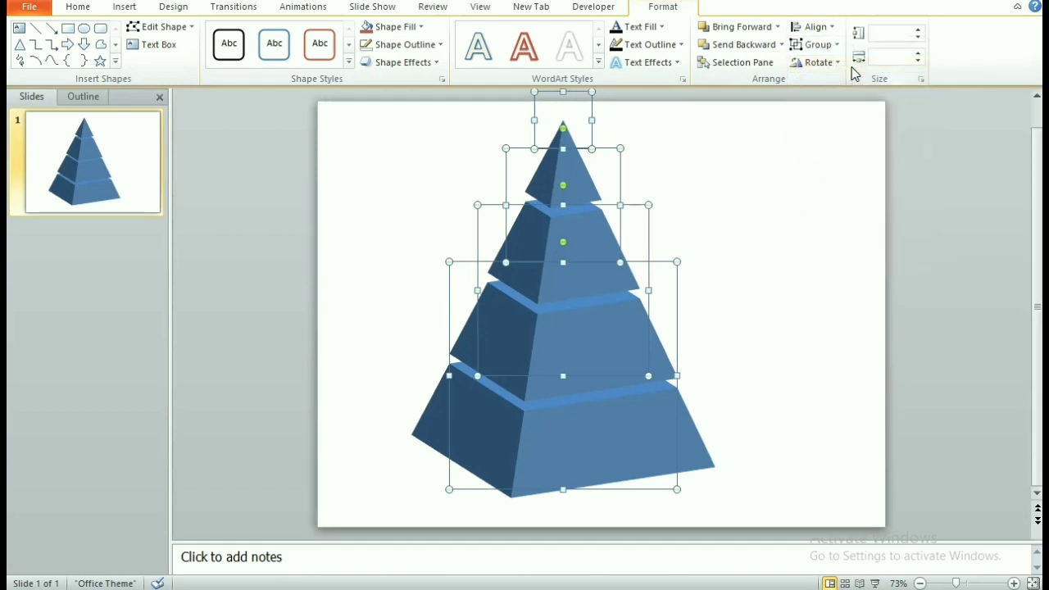
click(778, 151)
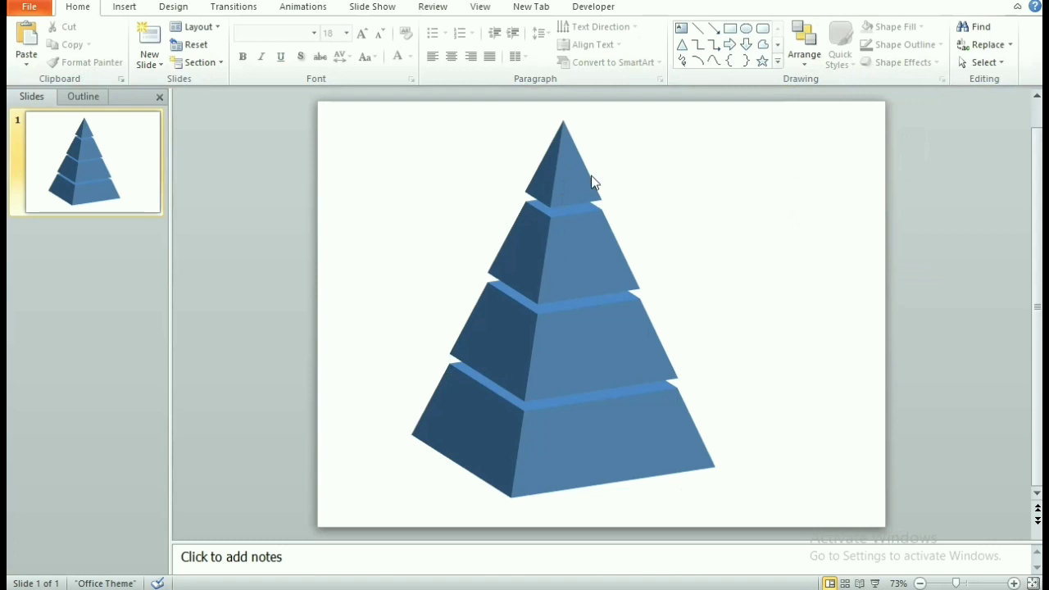
- Fill the pyramid's tip and the 2-inch tier with the darkest grey shade of the white theme color
click(566, 174)
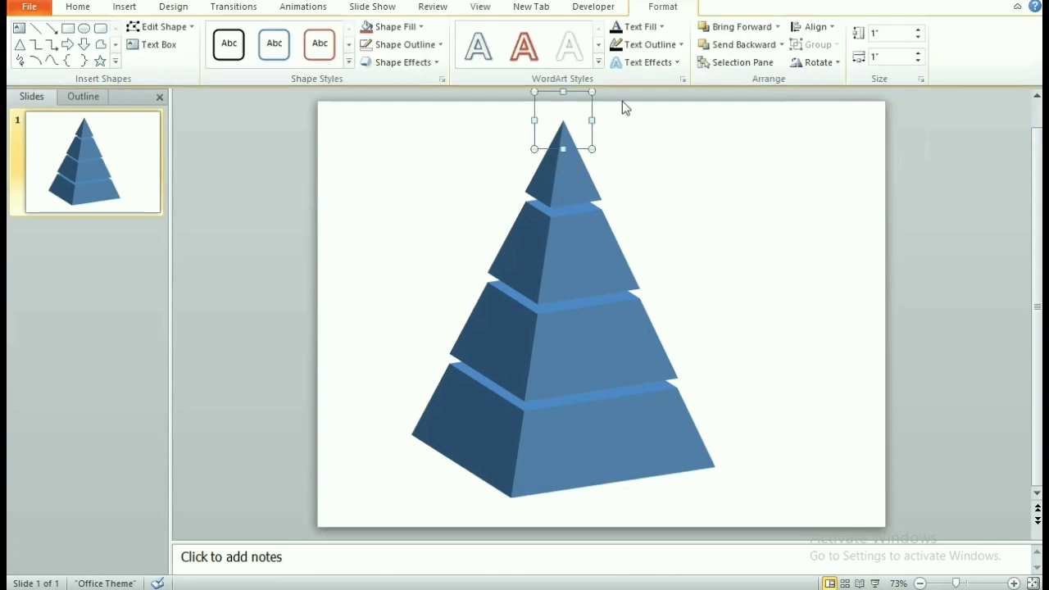
click(417, 27)
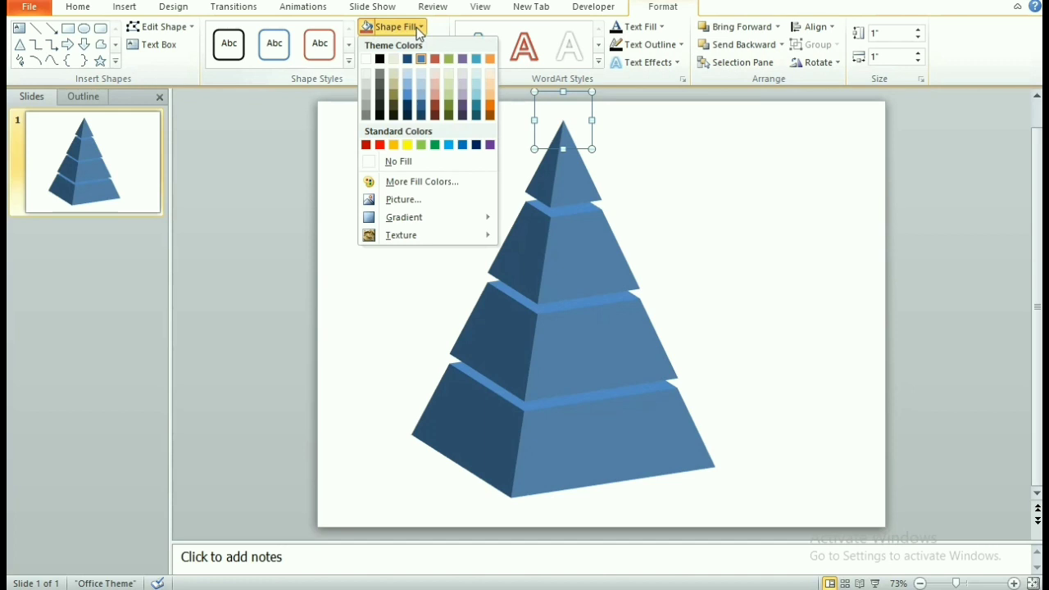
click(365, 117)
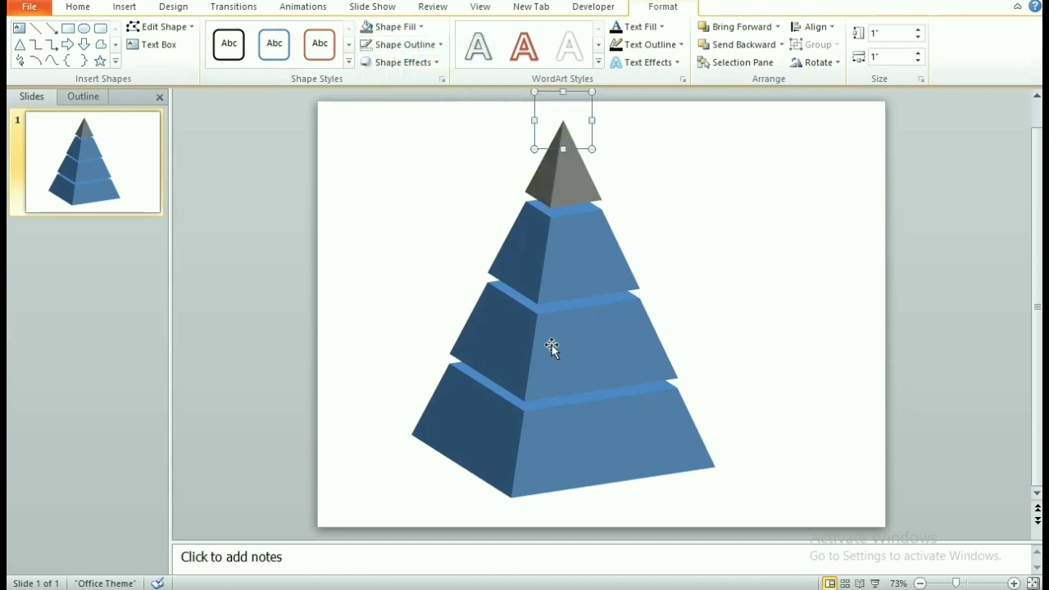
click(550, 292)
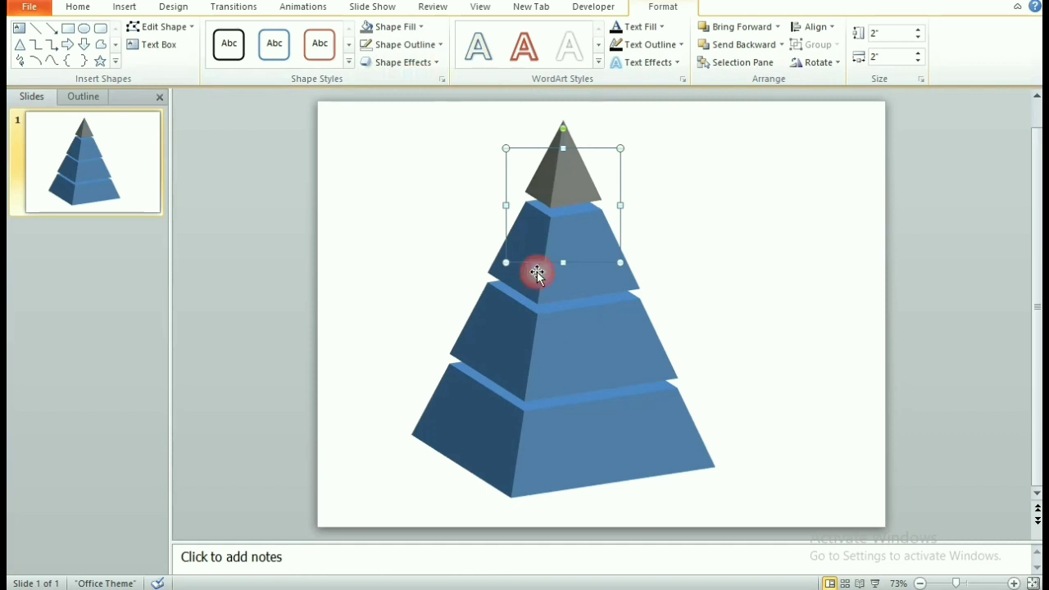
click(417, 27)
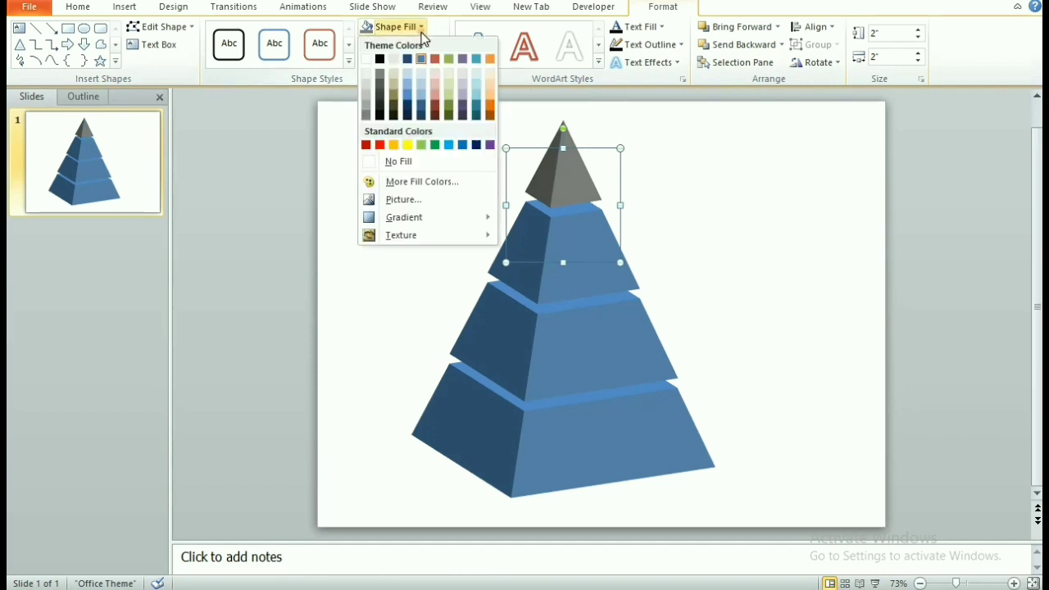
click(366, 119)
- Fill the 3-inch and 4-inch tiers with the same dark grey theme shade as the upper tiers
click(513, 370)
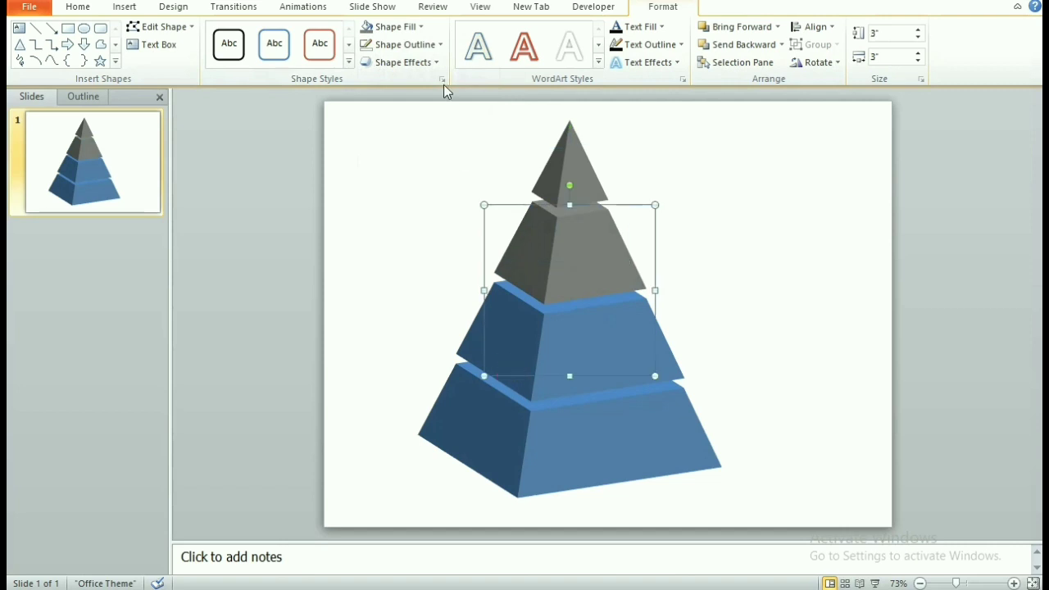
click(422, 30)
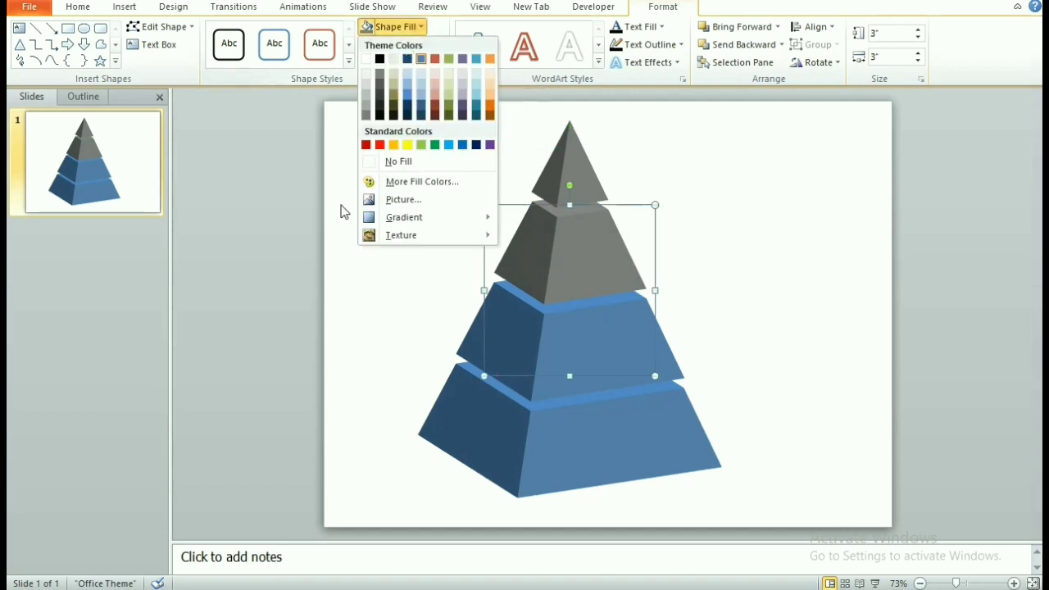
click(368, 117)
click(480, 429)
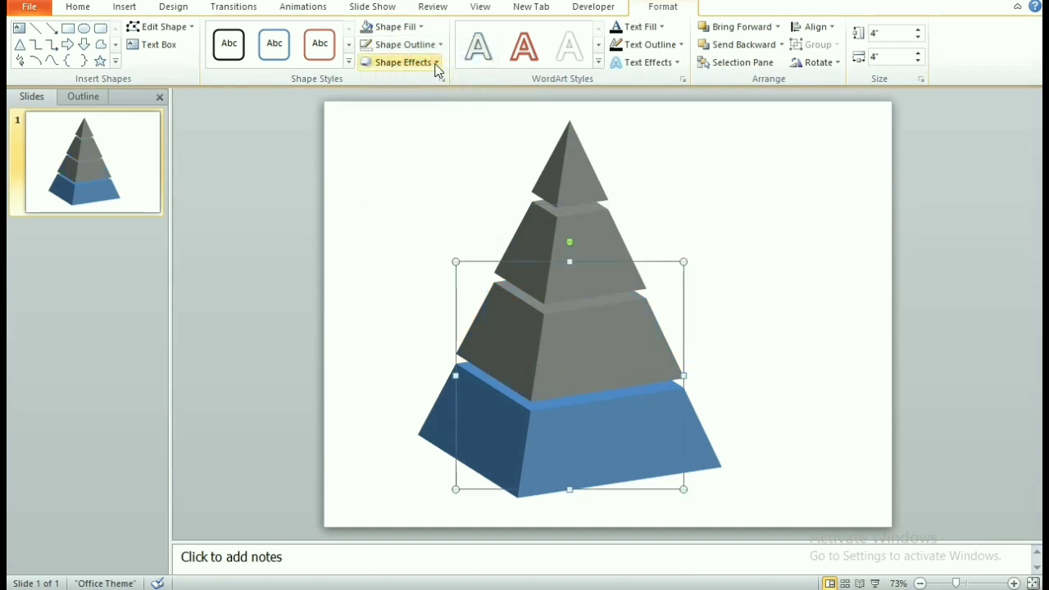
click(422, 28)
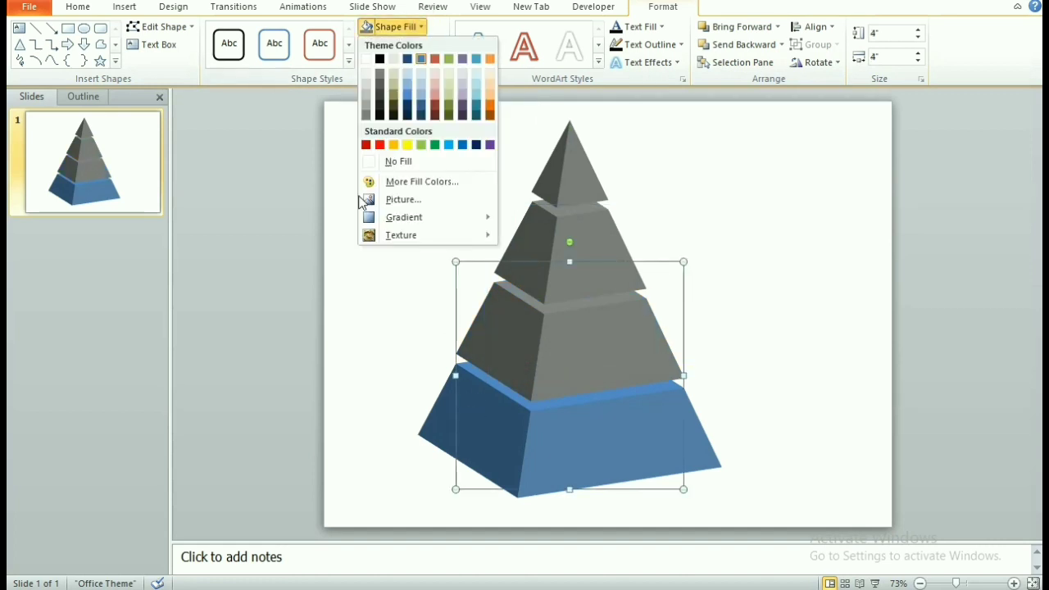
click(367, 121)
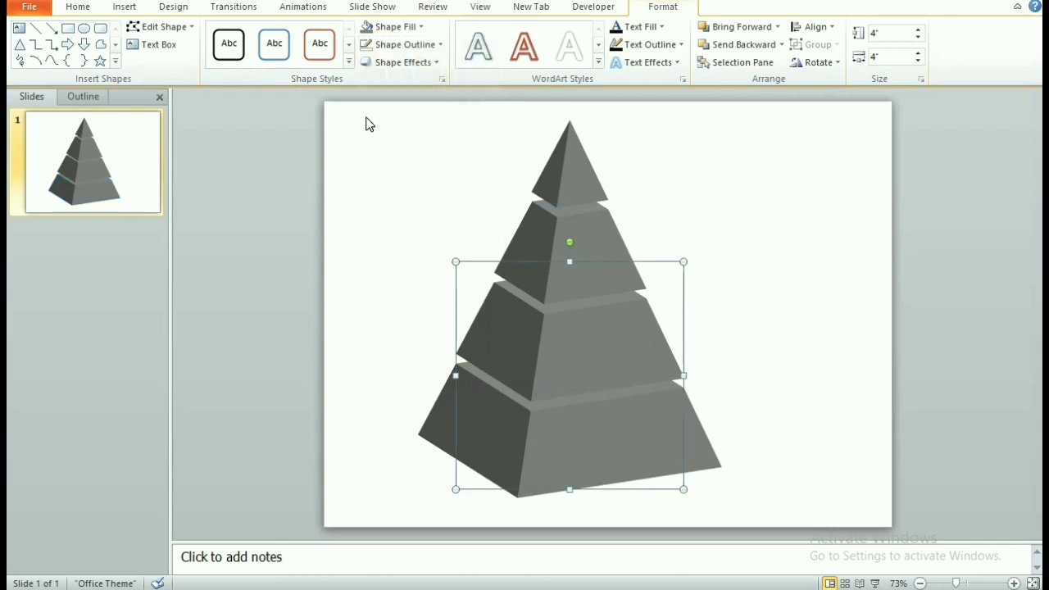
- Shift the tiers closer together vertically, leaving only thin, even gaps between the pyramid's four levels
click(679, 174)
click(479, 430)
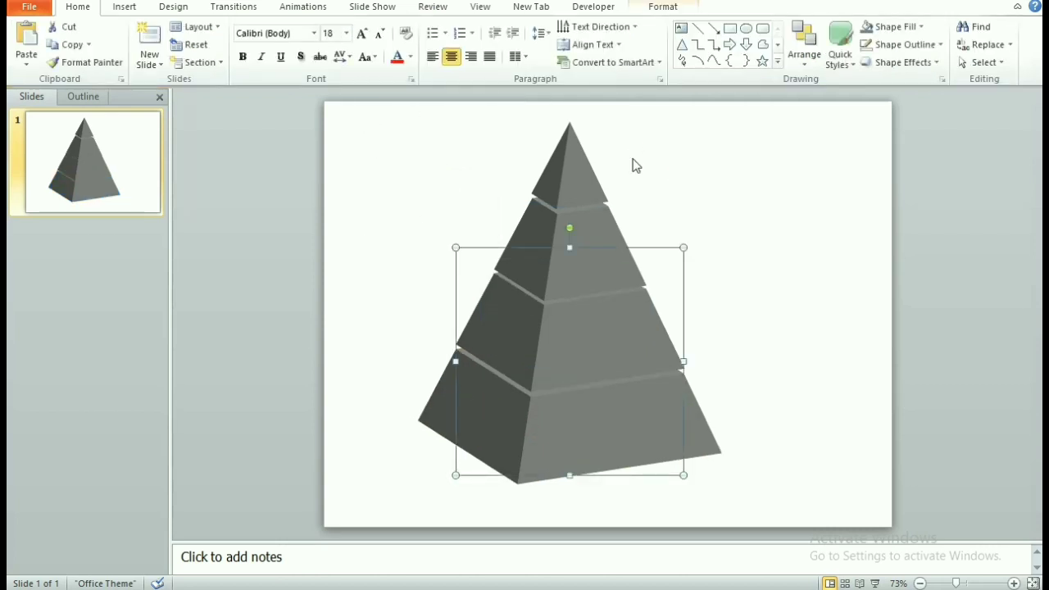
- Resize the pyramid's bottom tier to 4.2 inches high and 4.2 inches wide
click(661, 8)
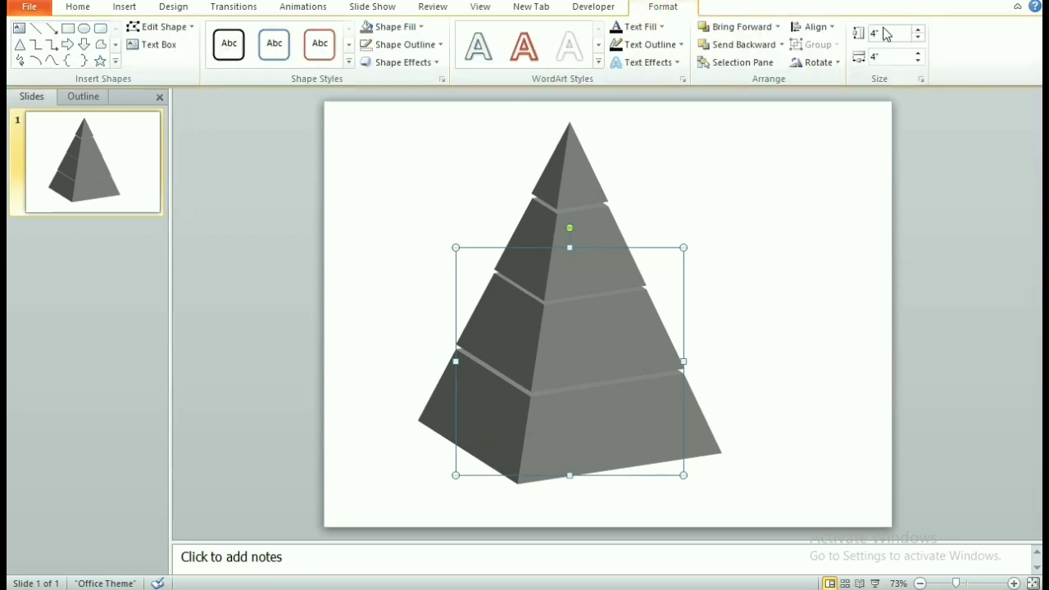
click(883, 35)
text(4.2)
click(885, 57)
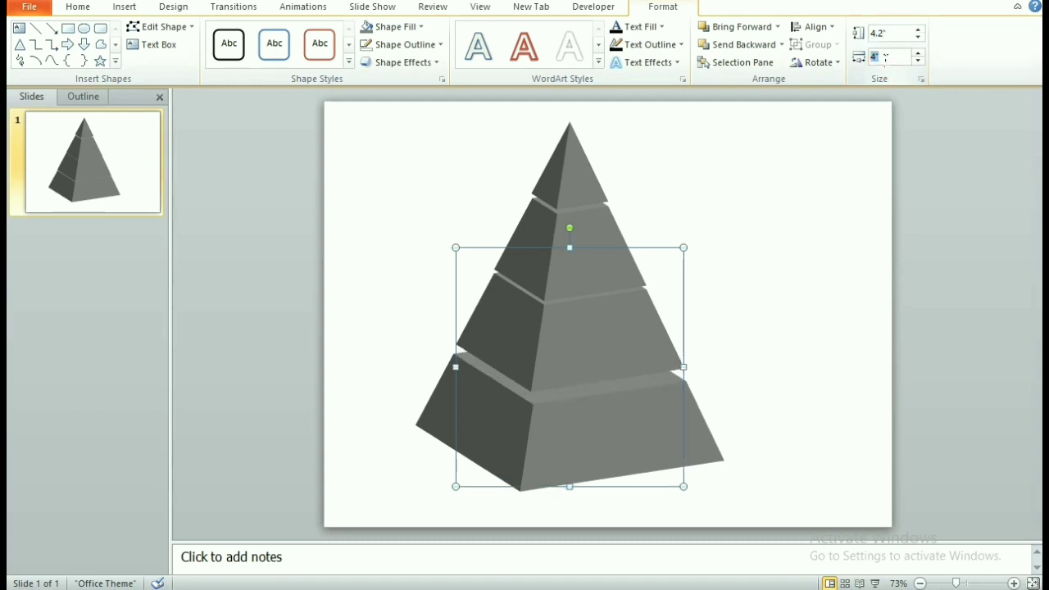
text(4.2)
click(860, 166)
- Set the height of the tier just above the base to 3.08 inches and widen it to match
click(566, 340)
click(566, 341)
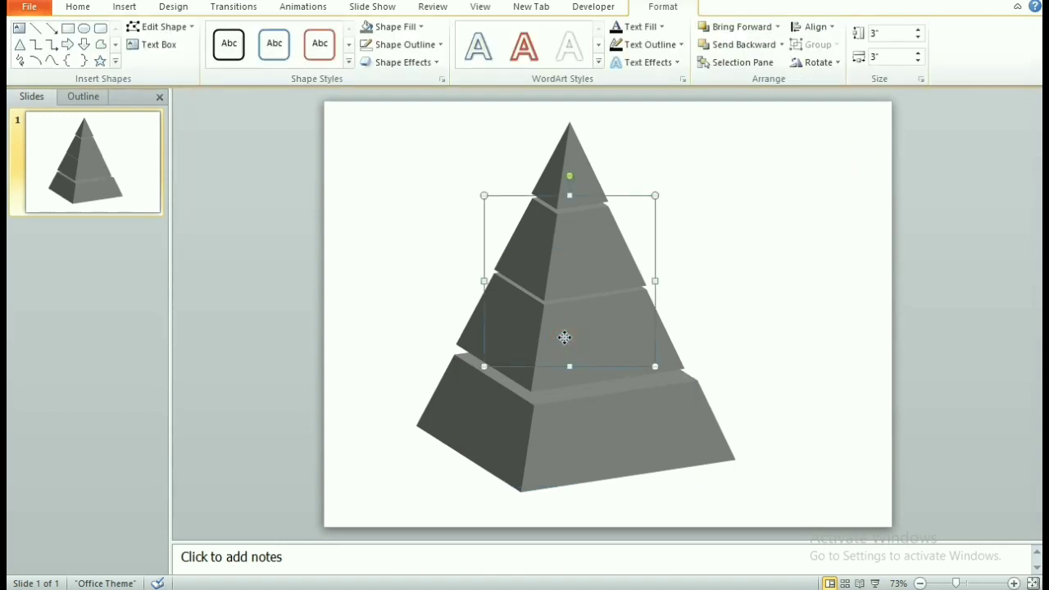
click(886, 34)
text(3.08)
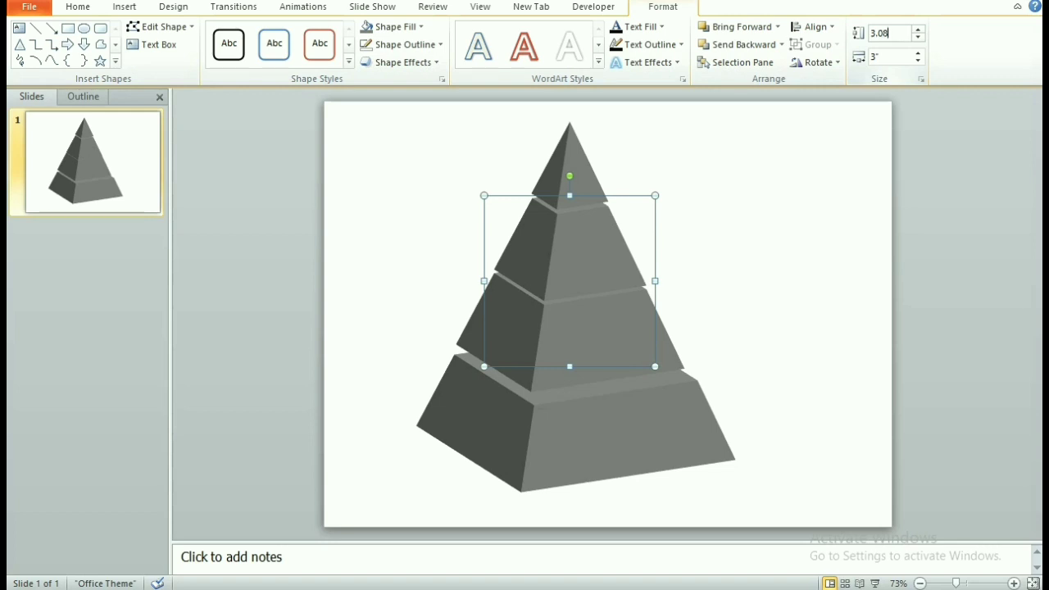
click(877, 57)
text(3)
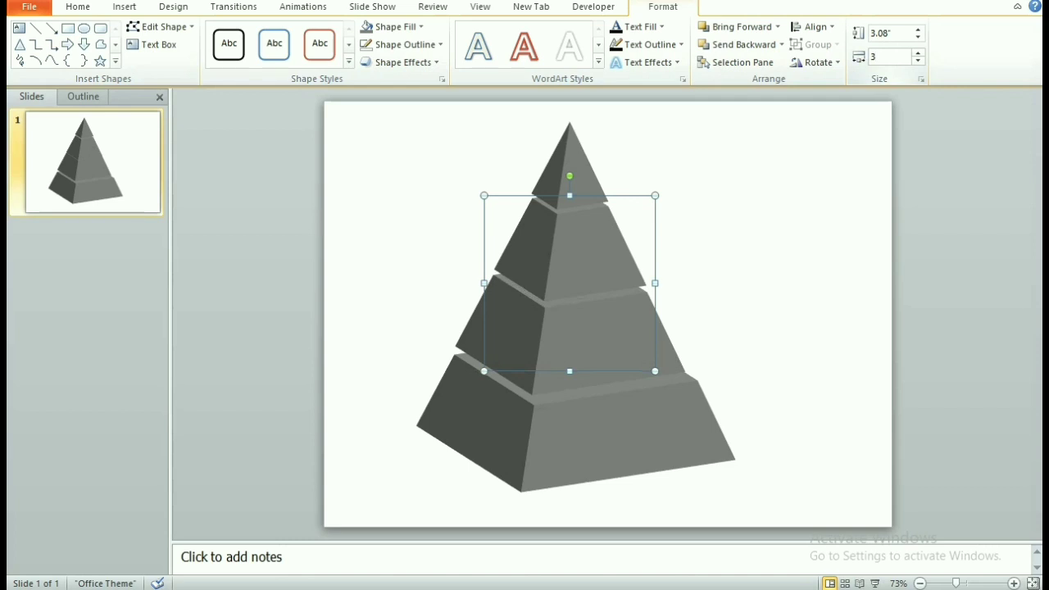
text(3.0)
key(BackSpace)
key(BackSpace)
key(BackSpace)
key(BackSpace)
text(.0)
click(814, 174)
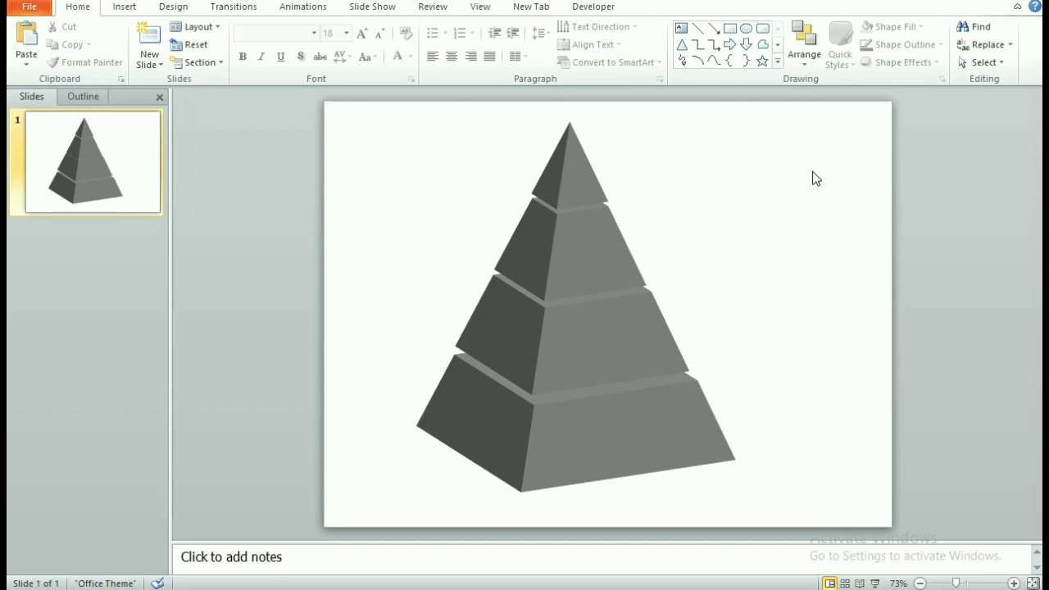
- Shift the bottom tier slightly left and up to line it up under the tier above with a thin gap
drag(610, 440, 602, 437)
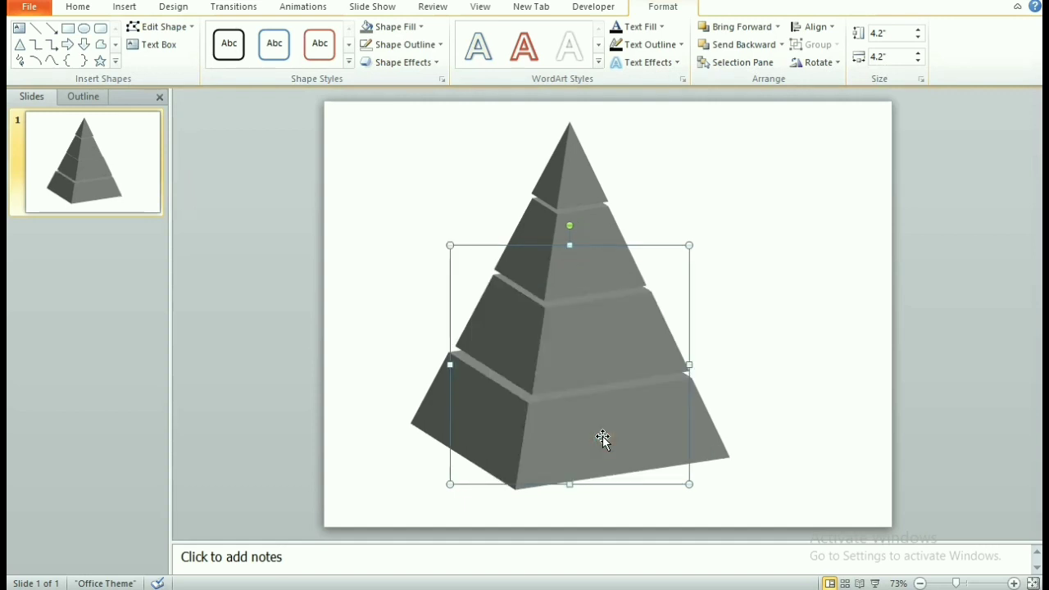
click(569, 439)
drag(570, 439, 576, 435)
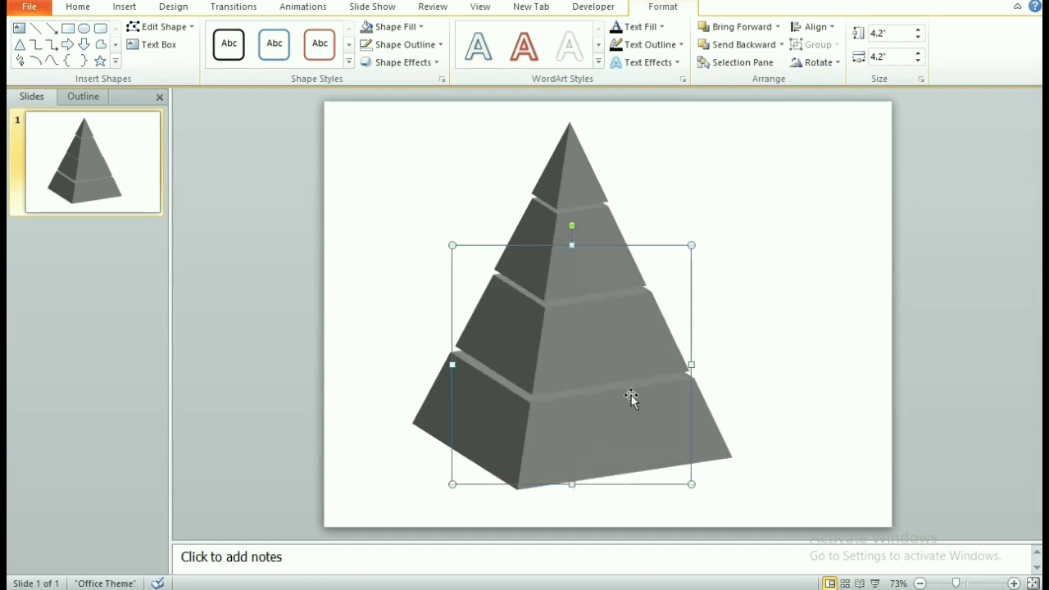
click(756, 350)
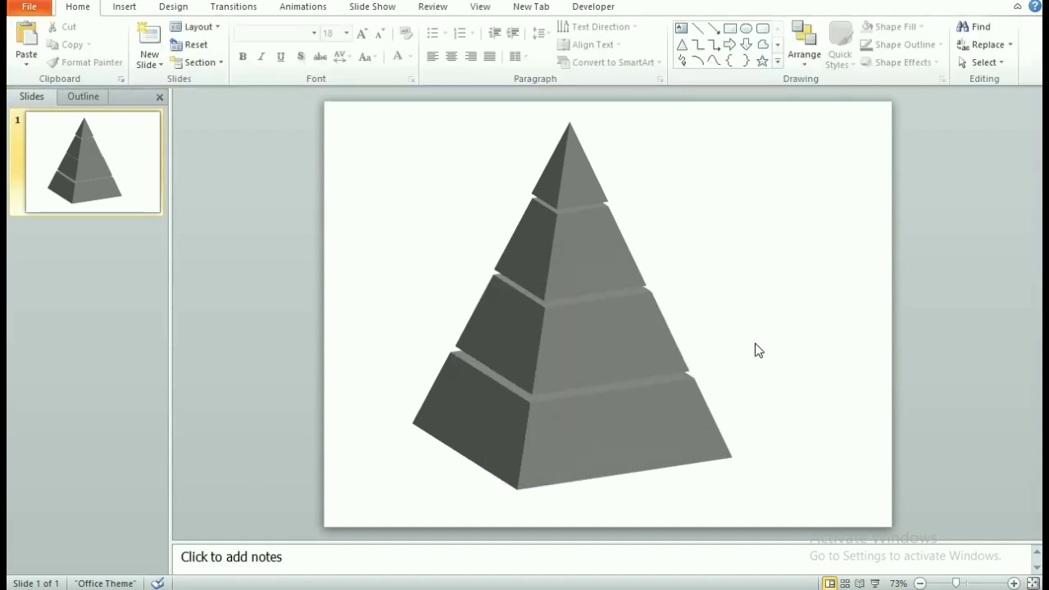
click(593, 339)
click(422, 221)
- Insert a text box beside the bottom tier's right edge and enter the label text "This is label fot"
click(129, 8)
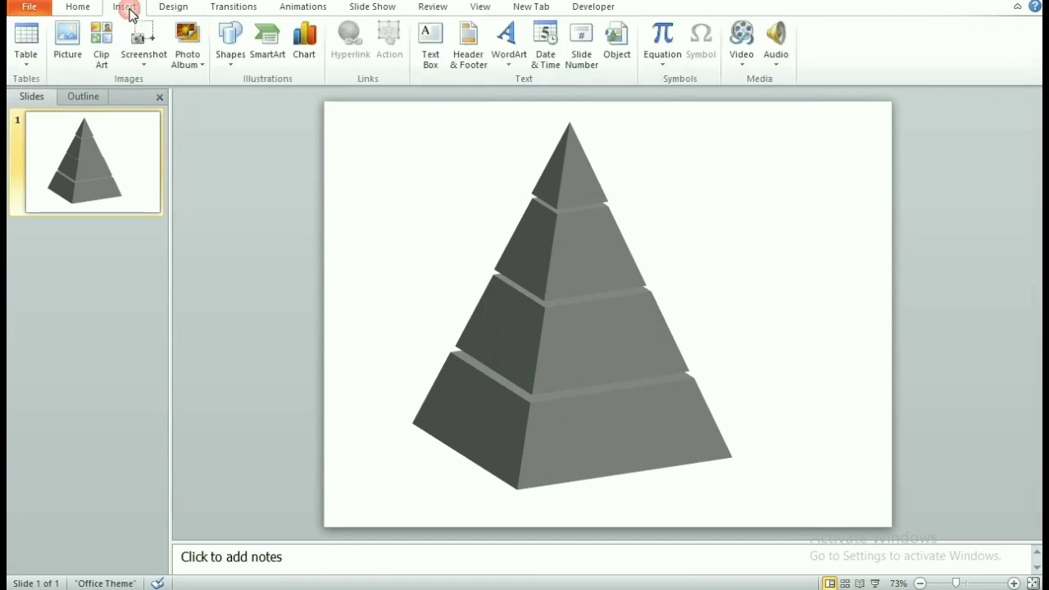
click(241, 55)
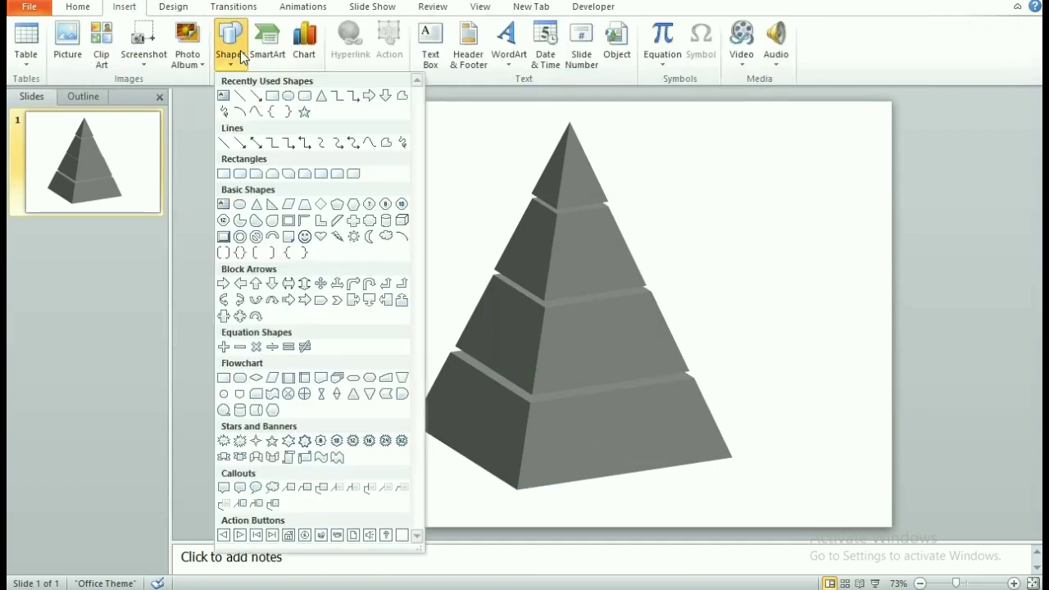
click(223, 97)
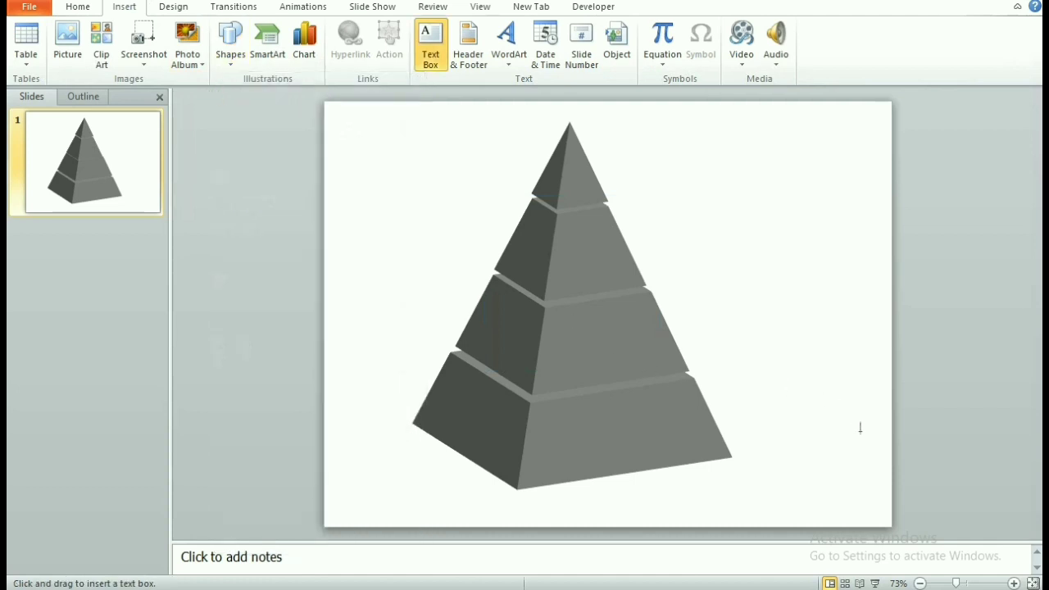
click(730, 406)
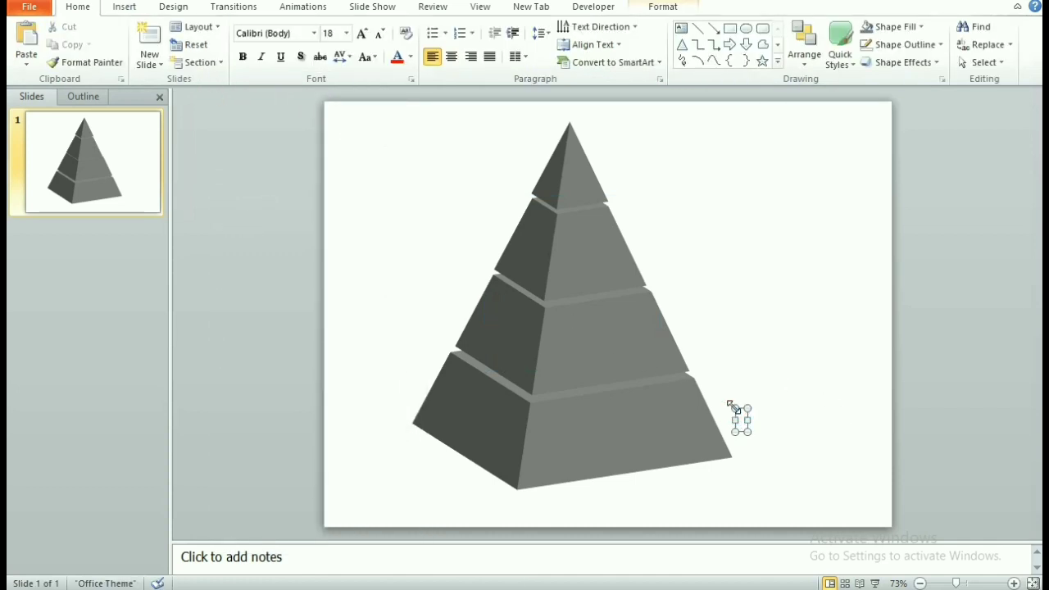
text(1hi)
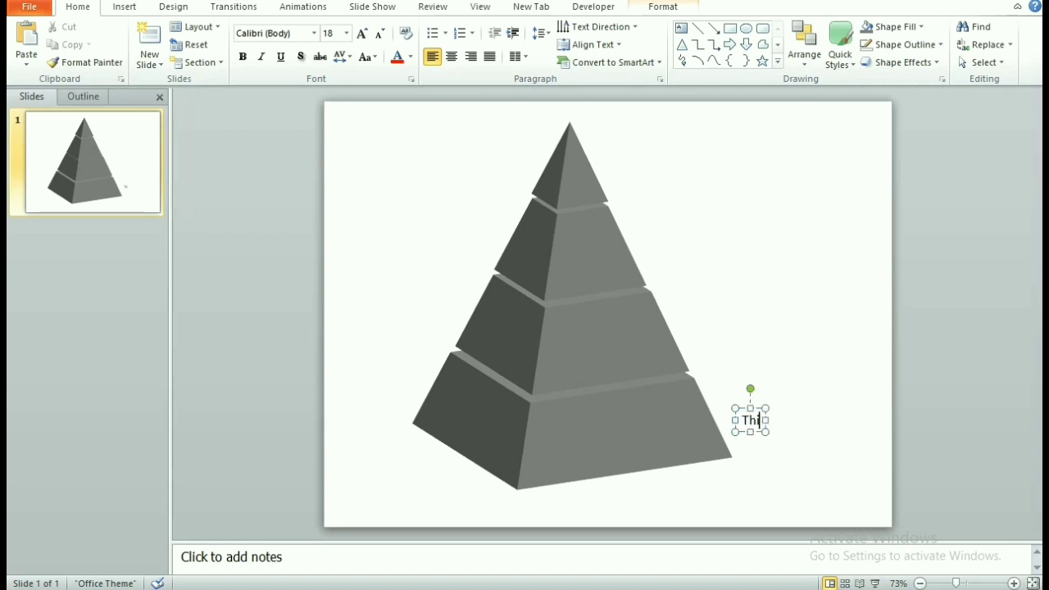
text(s is label)
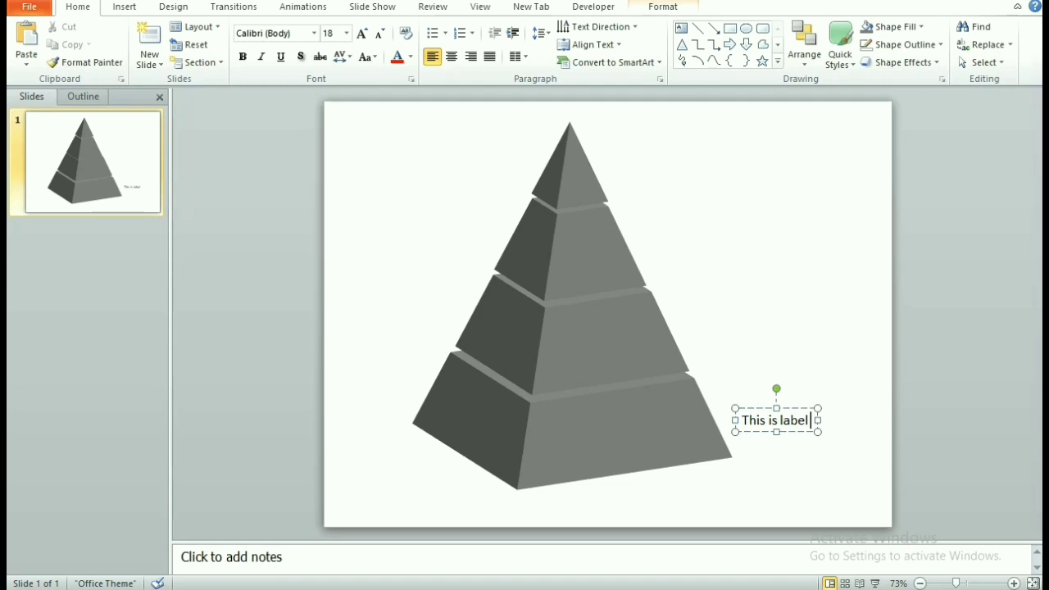
text( fot the)
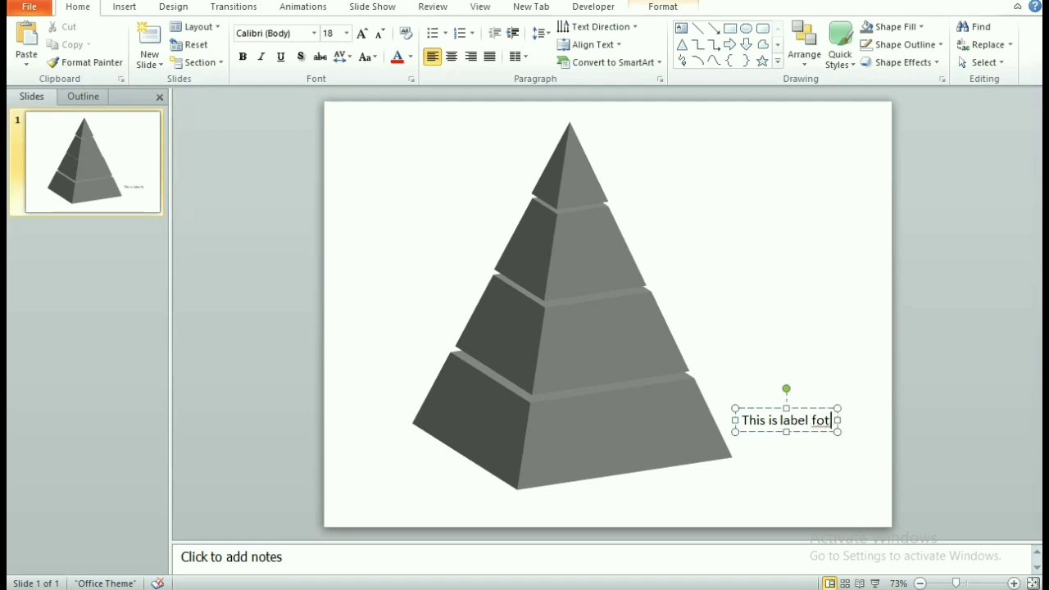